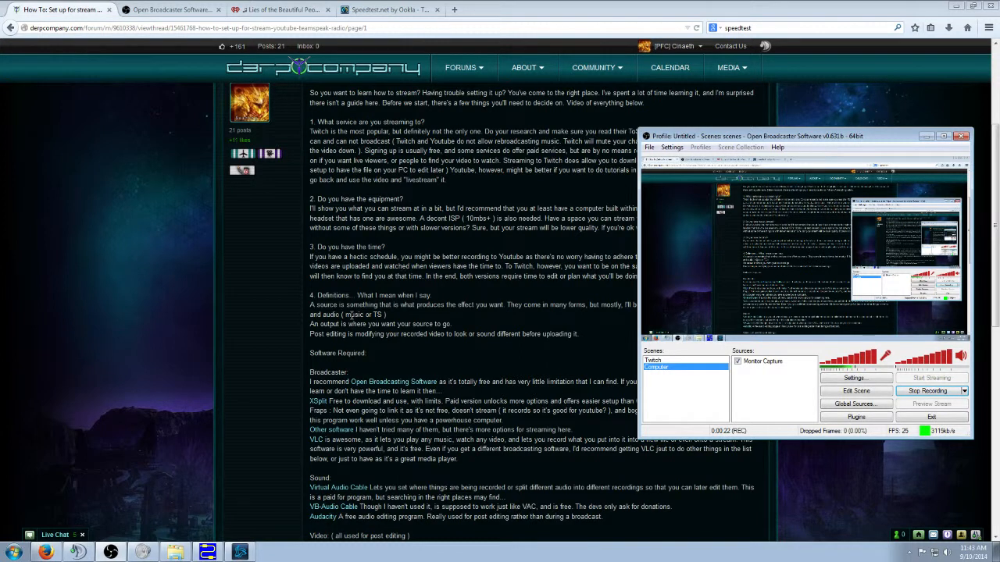
Read the streaming guide's required-software list, focusing on the VB-Audio Cable entry under Sound.
{"action": "left_click", "coordinate": [401, 366]}
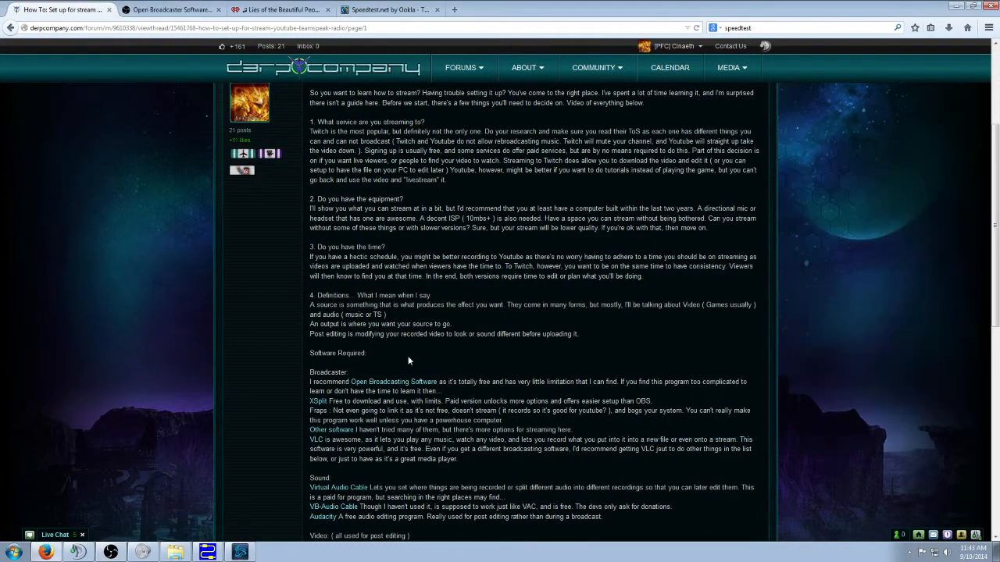
{"action": "scroll", "coordinate": [408, 356], "scroll_direction": "down", "scroll_amount": 3}
{"action": "scroll", "coordinate": [408, 356], "scroll_direction": "up", "scroll_amount": 1}
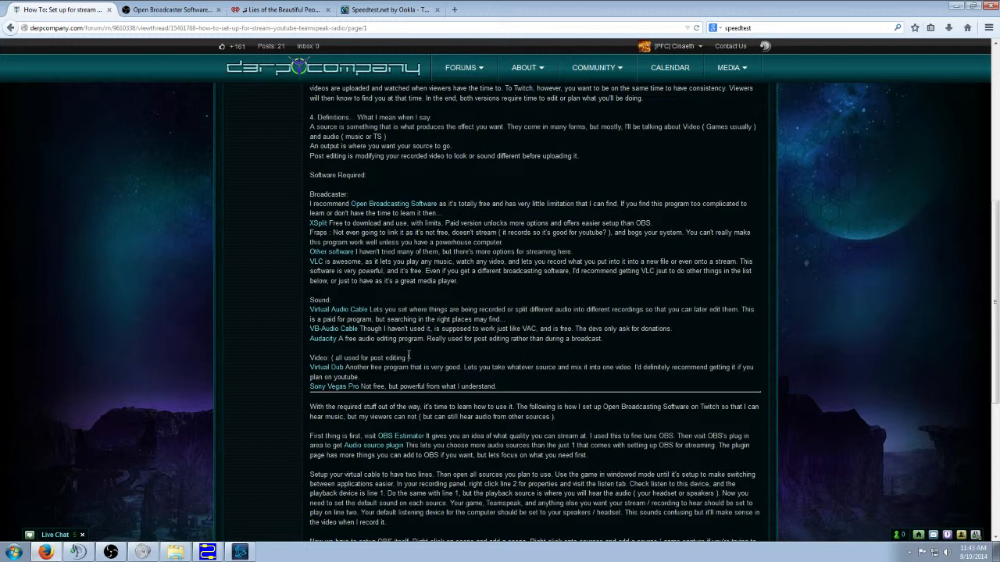
{"action": "left_click_drag", "start_coordinate": [406, 331], "coordinate": [530, 329]}
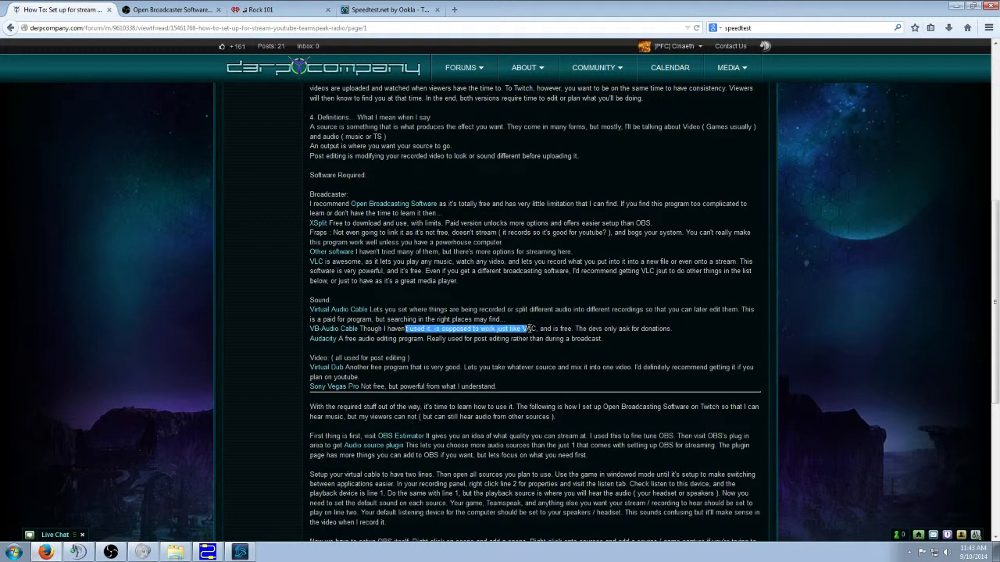
{"action": "left_click", "coordinate": [529, 329]}
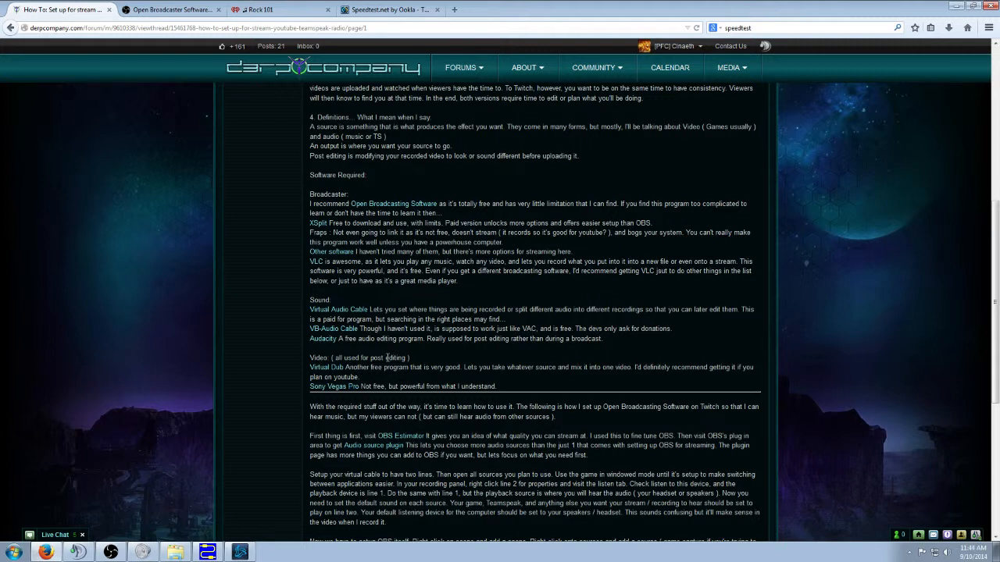
{"action": "left_click_drag", "start_coordinate": [391, 330], "coordinate": [510, 331]}
{"action": "left_click", "coordinate": [442, 345]}
Check the configured cables in the Virtual Audio Cable Control Panel and close it.
{"action": "left_click", "coordinate": [207, 552]}
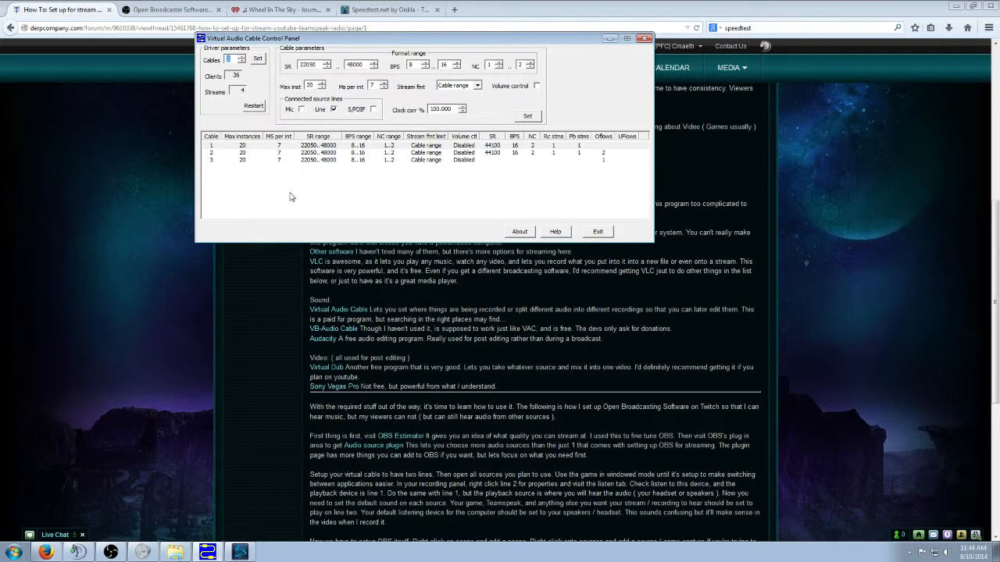
{"action": "left_click", "coordinate": [646, 39]}
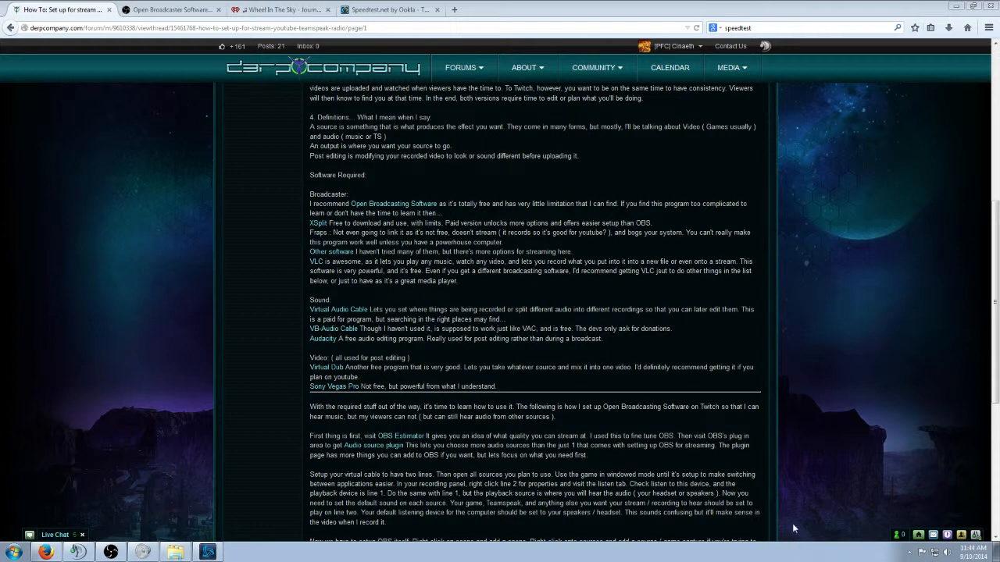
Open the Windows playback devices and the Volume Mixer, and find the Virtual Audio Cable lines among the playback devices.
{"action": "right_click", "coordinate": [948, 553]}
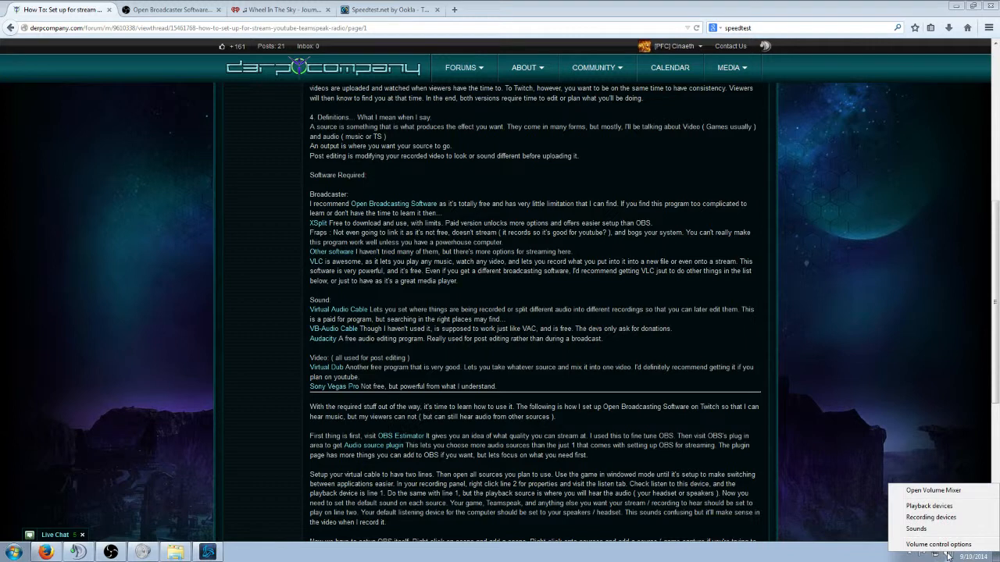
{"action": "left_click", "coordinate": [932, 506]}
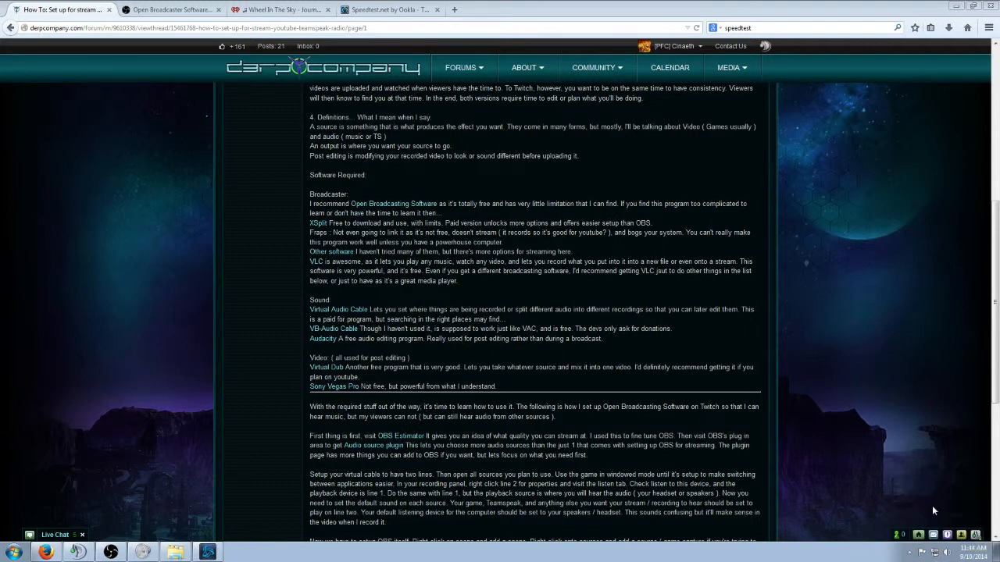
{"action": "right_click", "coordinate": [948, 554]}
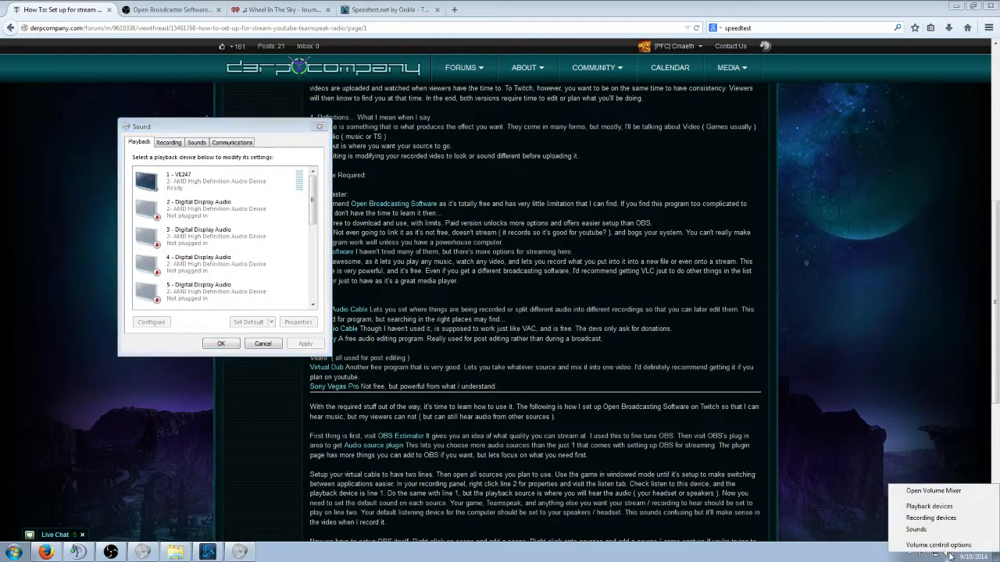
{"action": "left_click", "coordinate": [932, 492]}
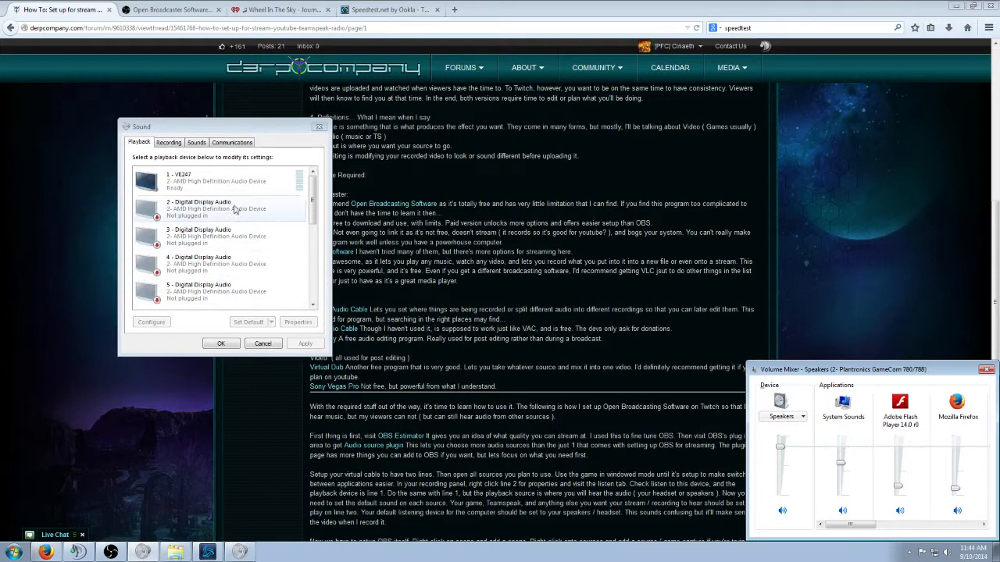
{"action": "left_click_drag", "start_coordinate": [319, 206], "coordinate": [321, 287]}
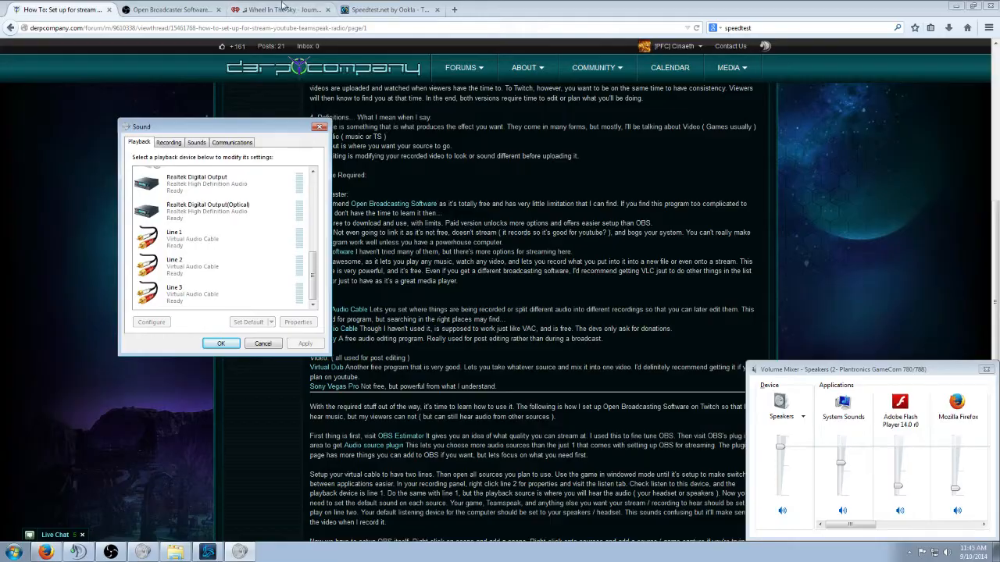
Check the Rock 101 station page on iHeartRadio and return to the streaming guide.
{"action": "left_click", "coordinate": [287, 10]}
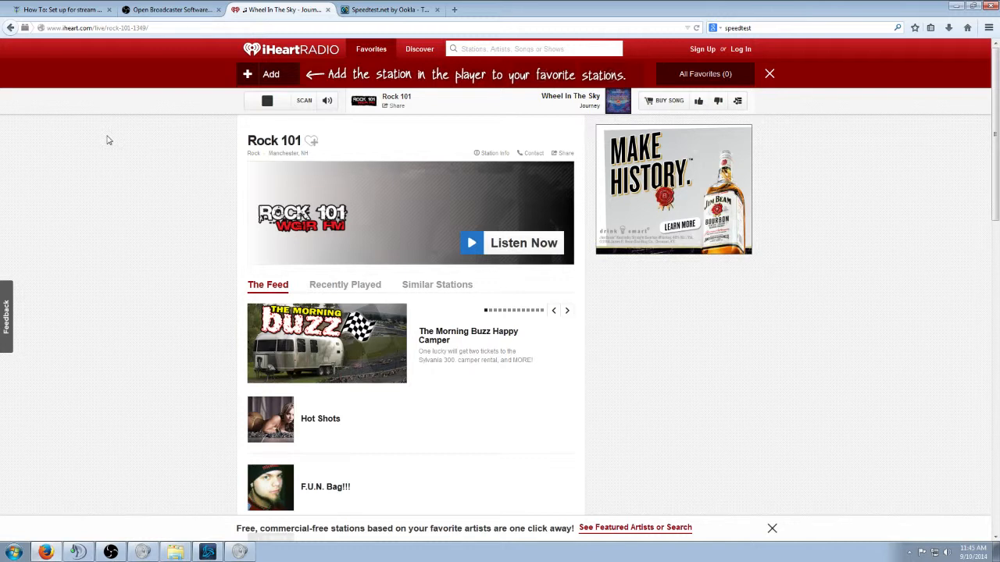
{"action": "left_click", "coordinate": [61, 11]}
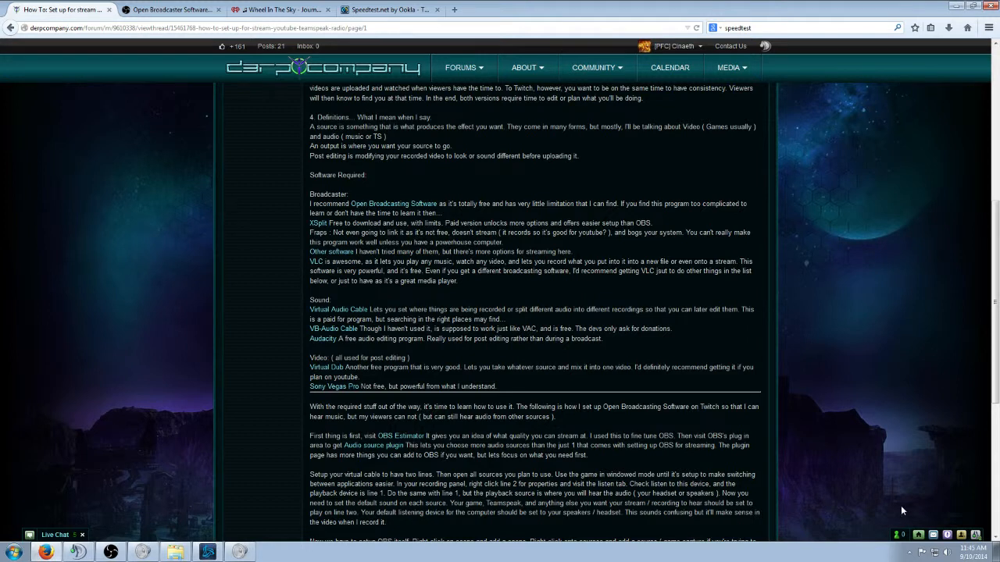
Bring the Windows playback devices list and the Volume Mixer back up over the guide.
{"action": "right_click", "coordinate": [949, 556]}
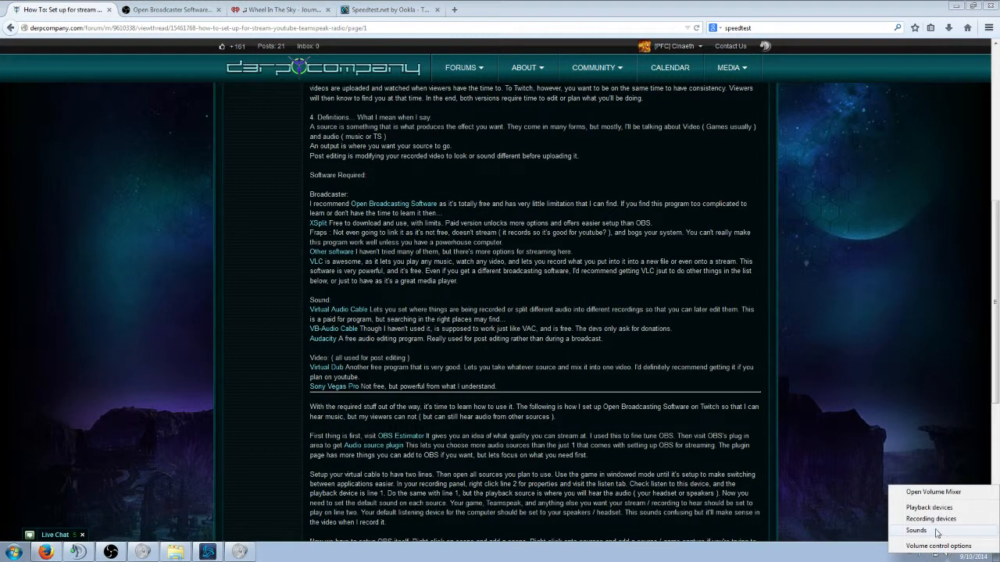
{"action": "left_click", "coordinate": [931, 513]}
{"action": "scroll", "coordinate": [273, 265], "scroll_direction": "down", "scroll_amount": 3}
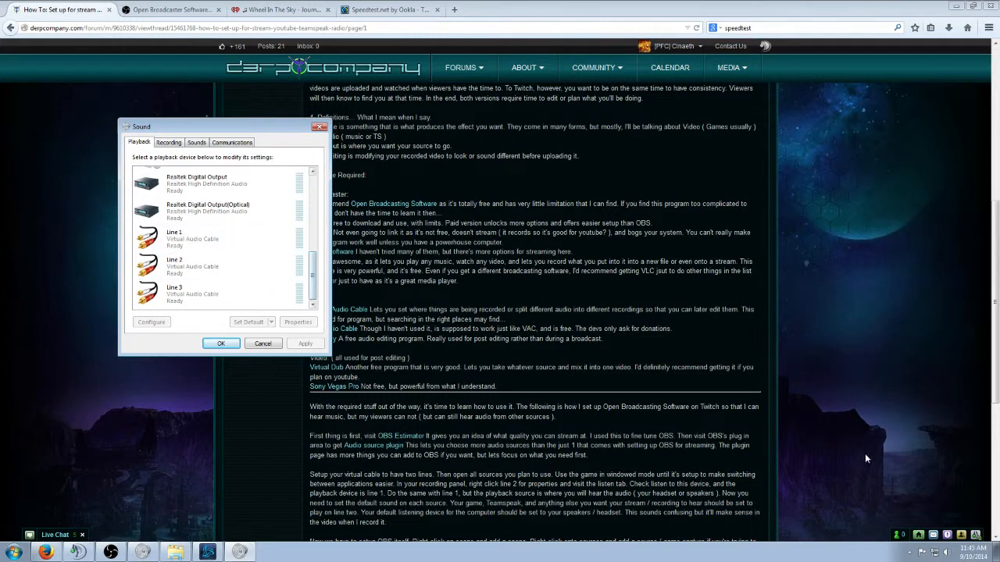
{"action": "right_click", "coordinate": [935, 553]}
{"action": "left_click", "coordinate": [934, 492]}
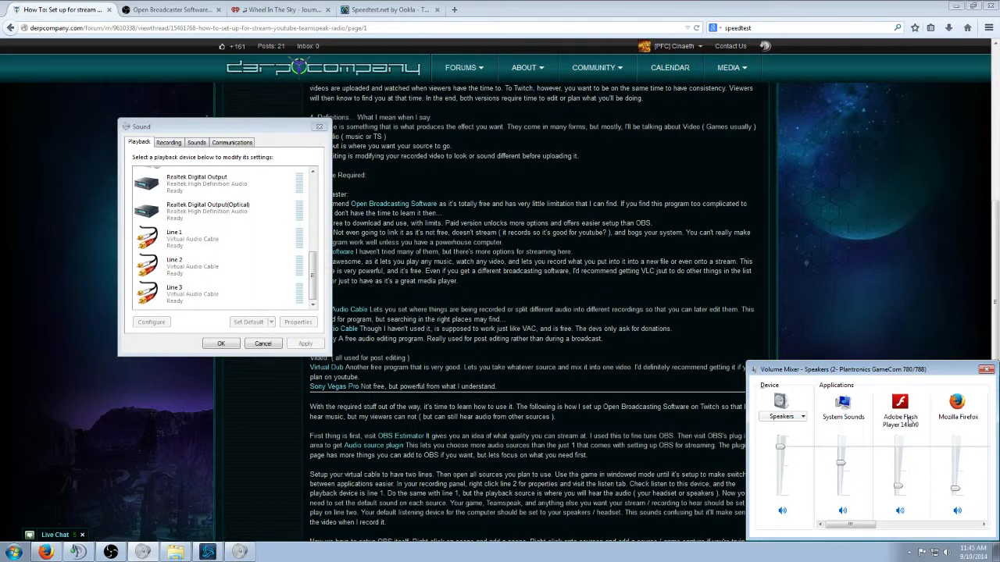
Raise the Adobe Flash Player volume to maximum in the mixer and bring it back down to a low level.
{"action": "left_click_drag", "start_coordinate": [900, 488], "coordinate": [900, 436]}
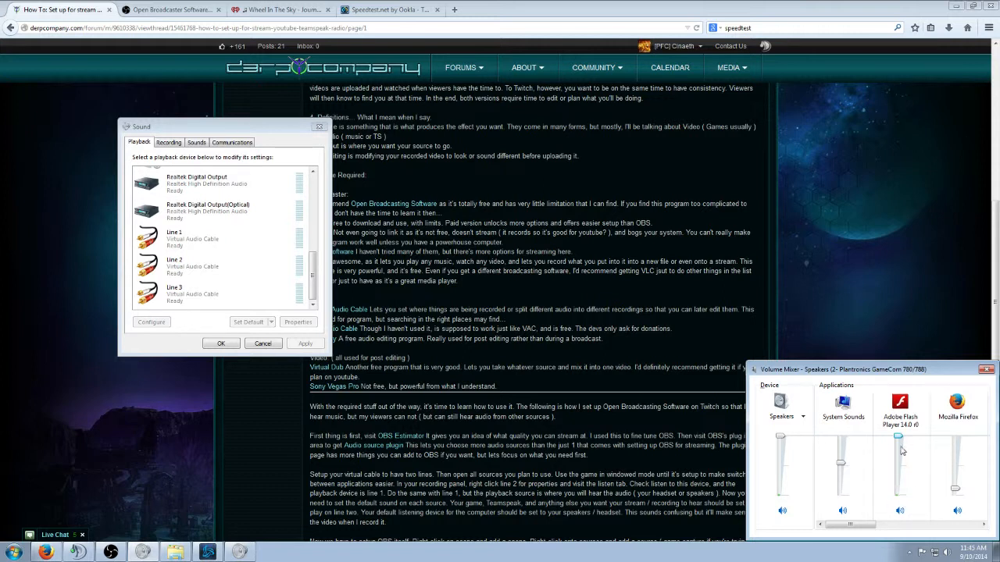
{"action": "left_click_drag", "start_coordinate": [899, 438], "coordinate": [907, 490]}
Look up the default Plantronics speakers in the playback devices list and return to the Virtual Audio Cable lines.
{"action": "left_click_drag", "start_coordinate": [313, 293], "coordinate": [319, 255]}
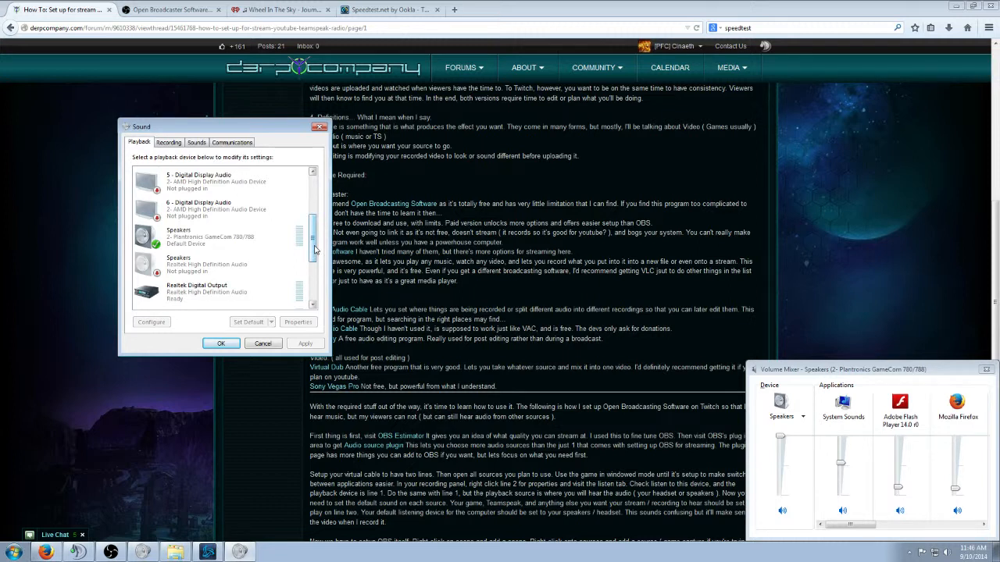
{"action": "left_click_drag", "start_coordinate": [315, 249], "coordinate": [316, 292]}
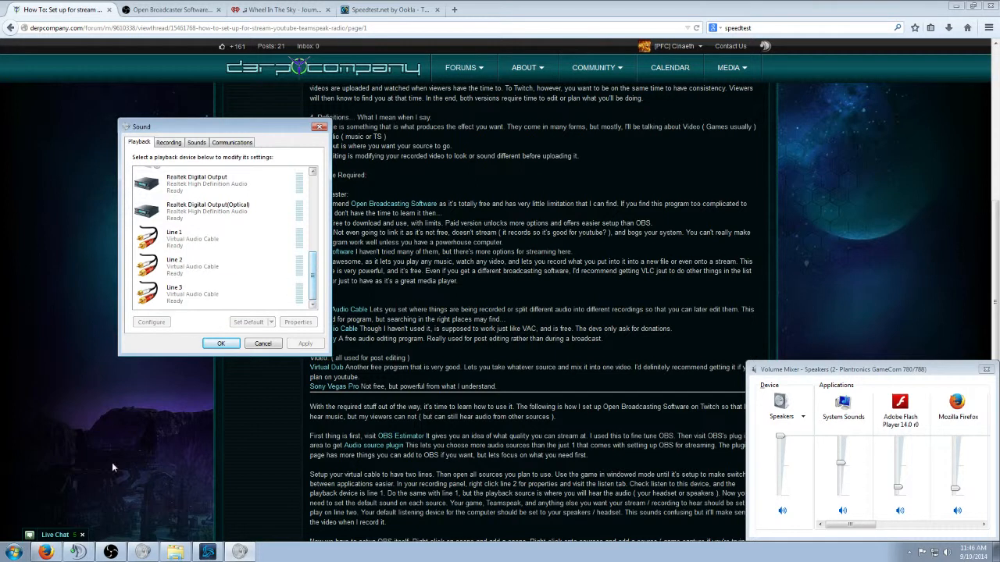
Switch to TeamSpeak 3, review the playback device selected in its options, and close the options.
{"action": "left_click", "coordinate": [78, 552]}
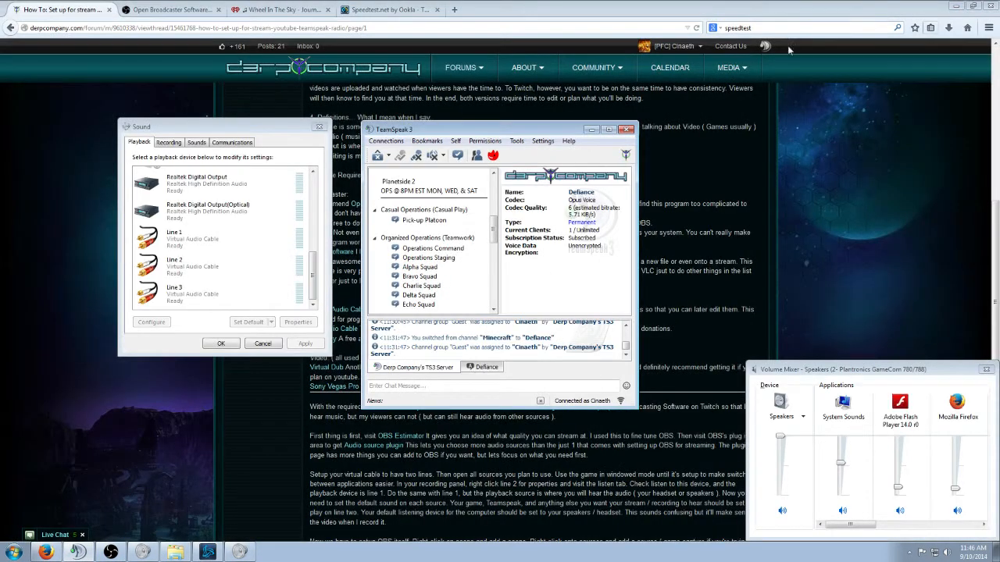
{"action": "left_click", "coordinate": [973, 6]}
{"action": "left_click_drag", "start_coordinate": [443, 131], "coordinate": [472, 106]}
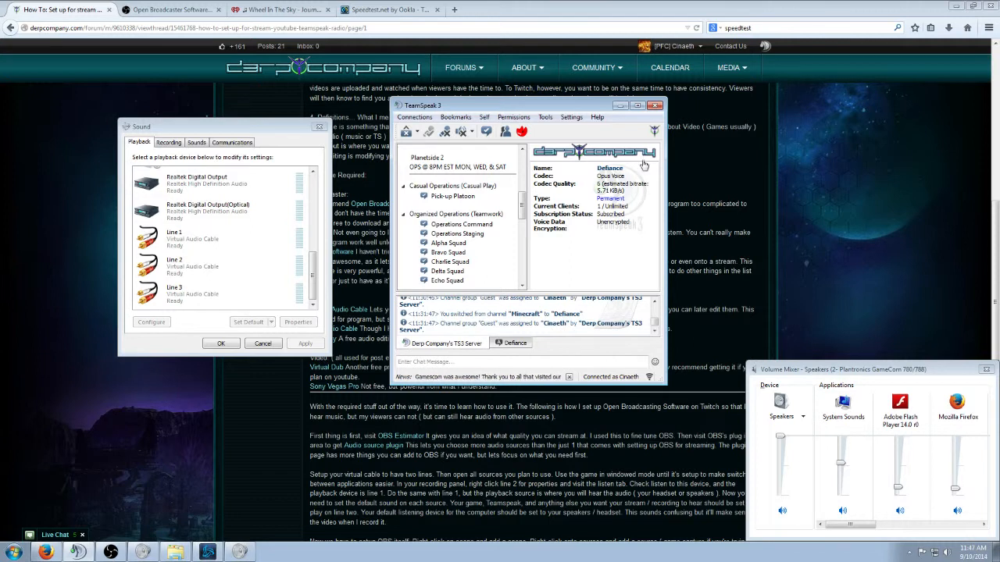
{"action": "left_click", "coordinate": [572, 117]}
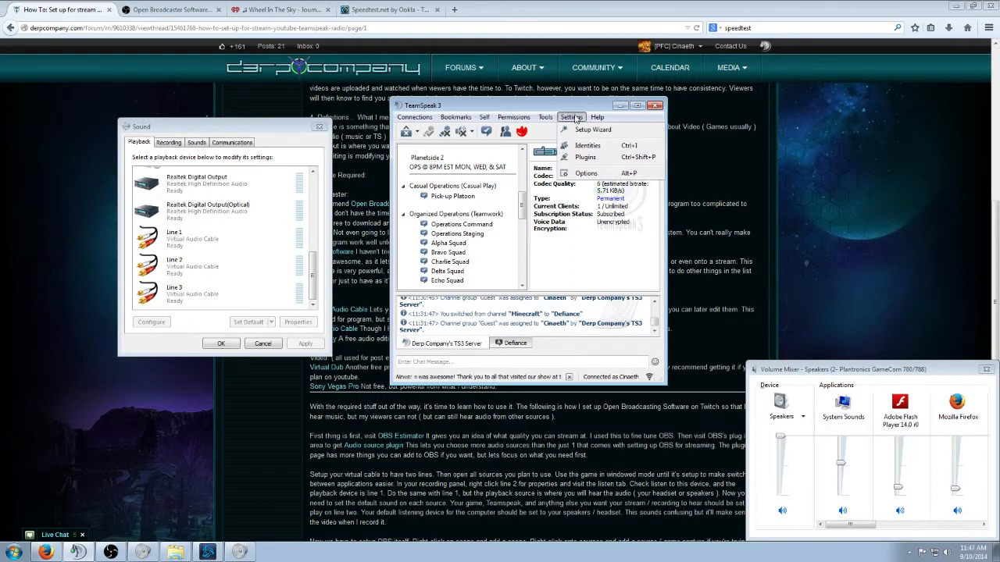
{"action": "left_click", "coordinate": [582, 173]}
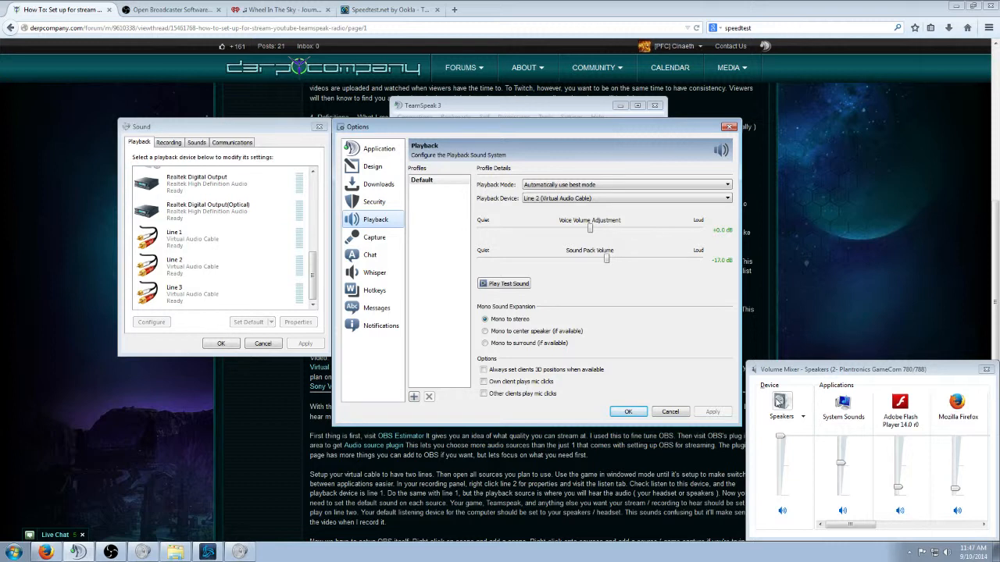
{"action": "left_click", "coordinate": [616, 410]}
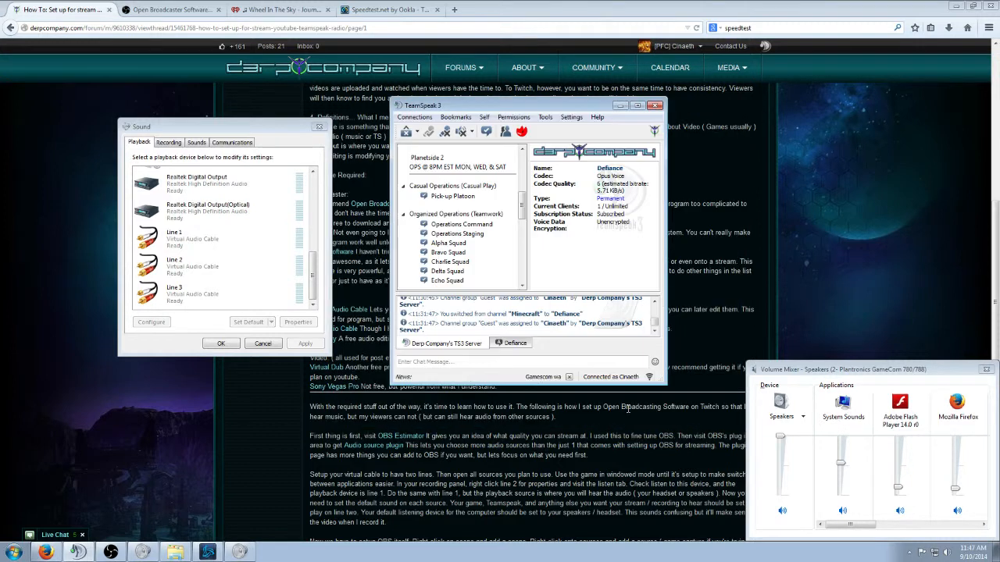
Review the Listen settings of the Line 2 Virtual Audio Cable recording device and close its properties without changes.
{"action": "left_click", "coordinate": [176, 270]}
{"action": "right_click", "coordinate": [177, 269]}
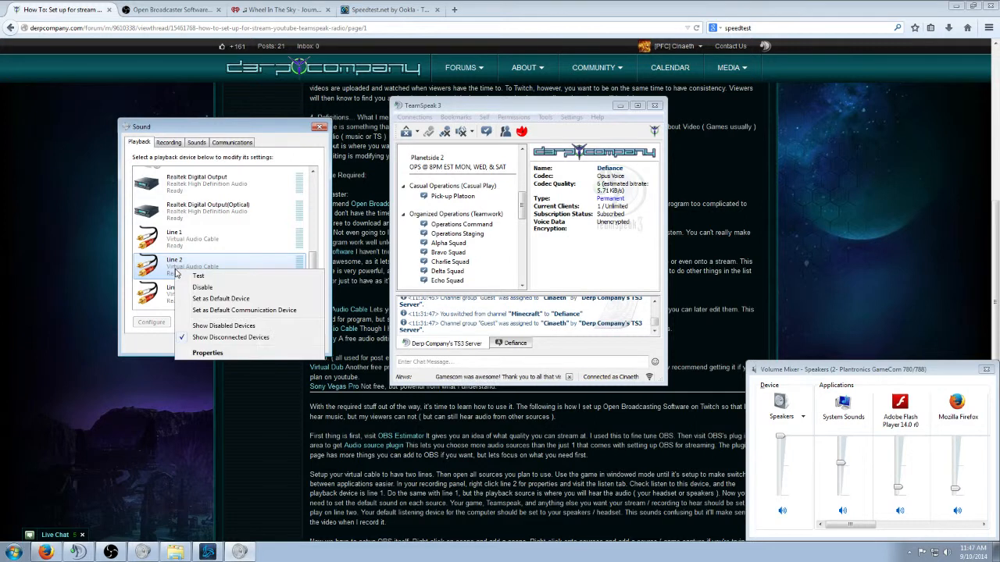
{"action": "left_click", "coordinate": [168, 142]}
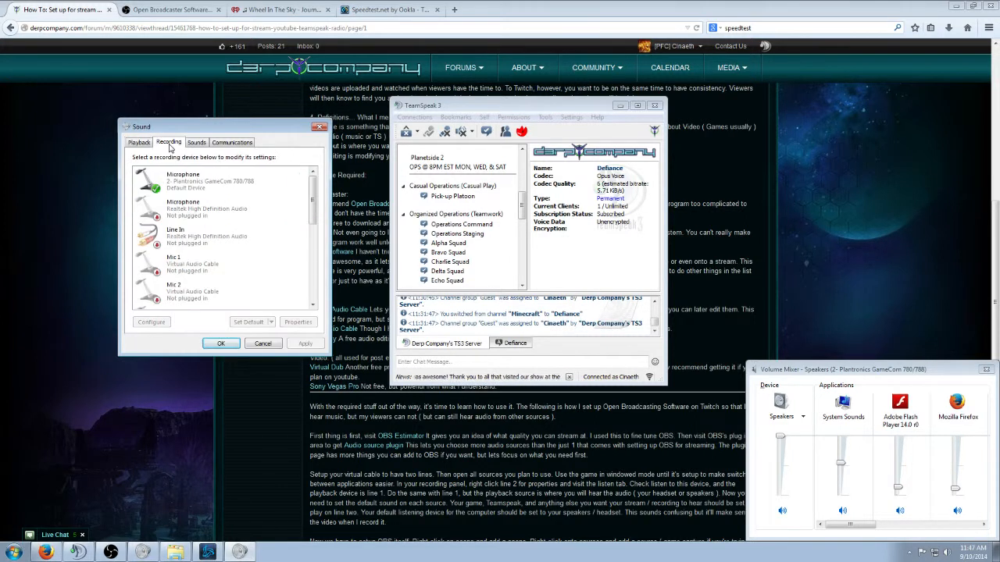
{"action": "scroll", "coordinate": [315, 221], "scroll_direction": "down", "scroll_amount": 3}
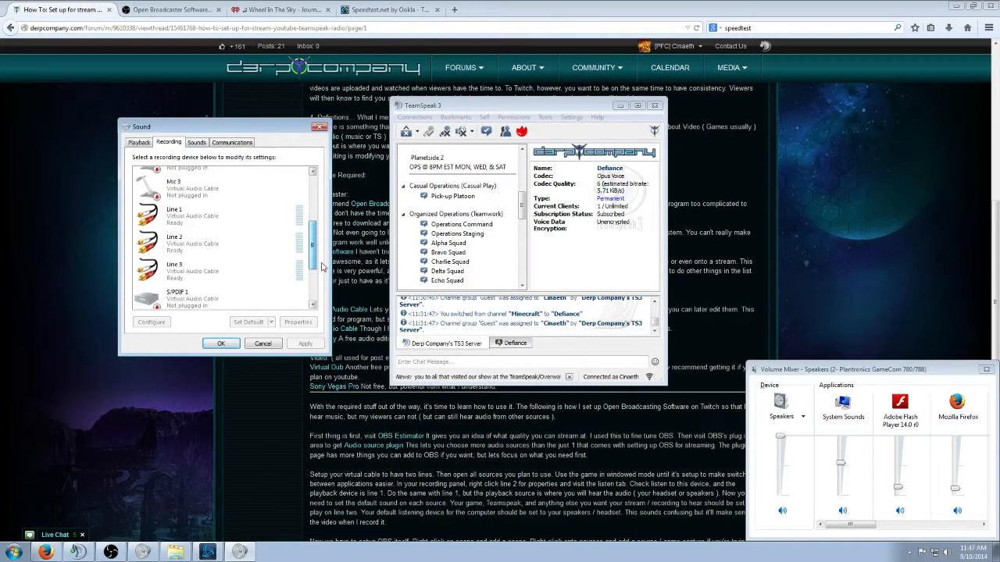
{"action": "left_click", "coordinate": [194, 228]}
{"action": "right_click", "coordinate": [195, 231]}
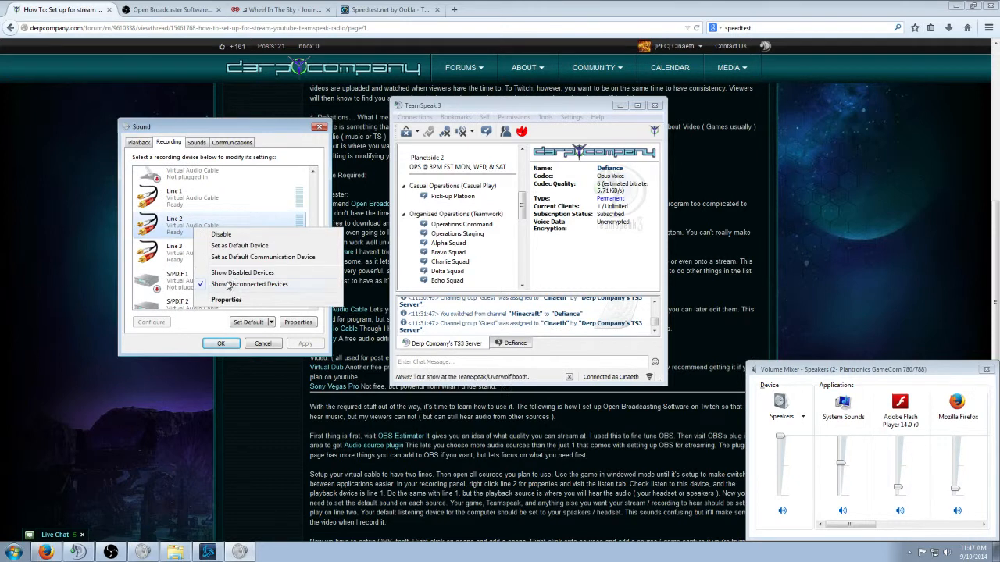
{"action": "left_click", "coordinate": [234, 300]}
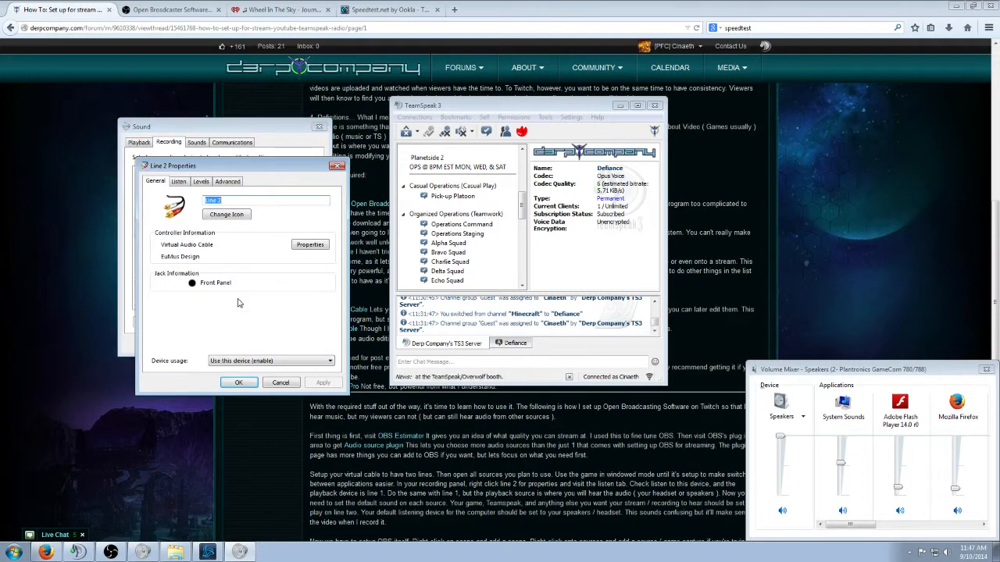
{"action": "left_click", "coordinate": [179, 182]}
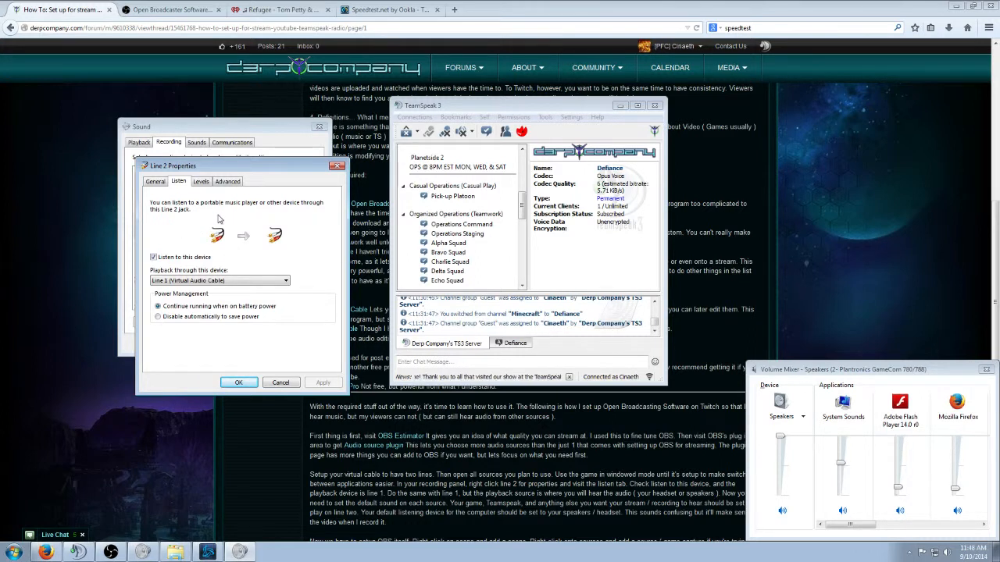
{"action": "left_click", "coordinate": [280, 383]}
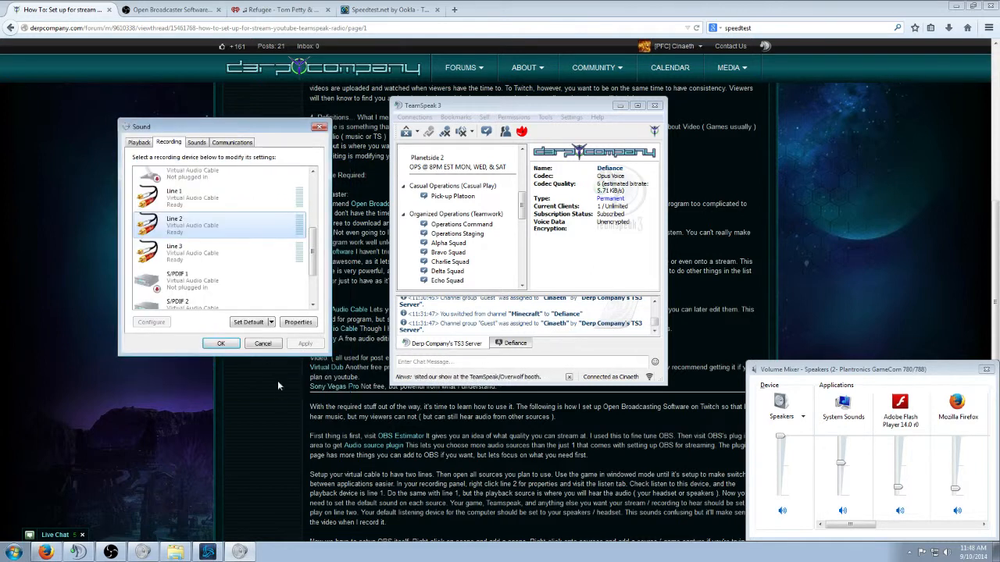
Review the Listen settings of the Line 1 recording device and close its properties without changes.
{"action": "left_click", "coordinate": [188, 205]}
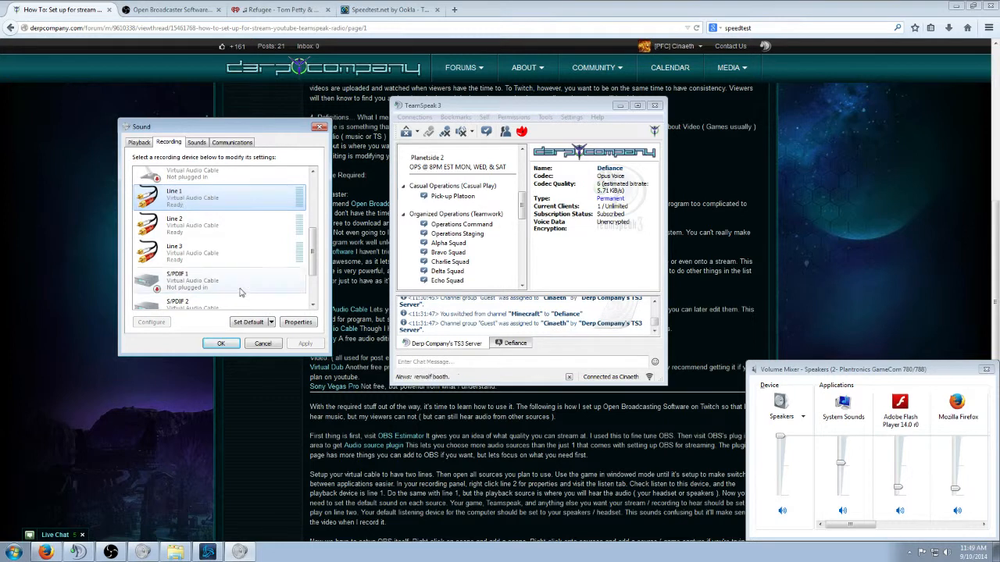
{"action": "left_click", "coordinate": [288, 323]}
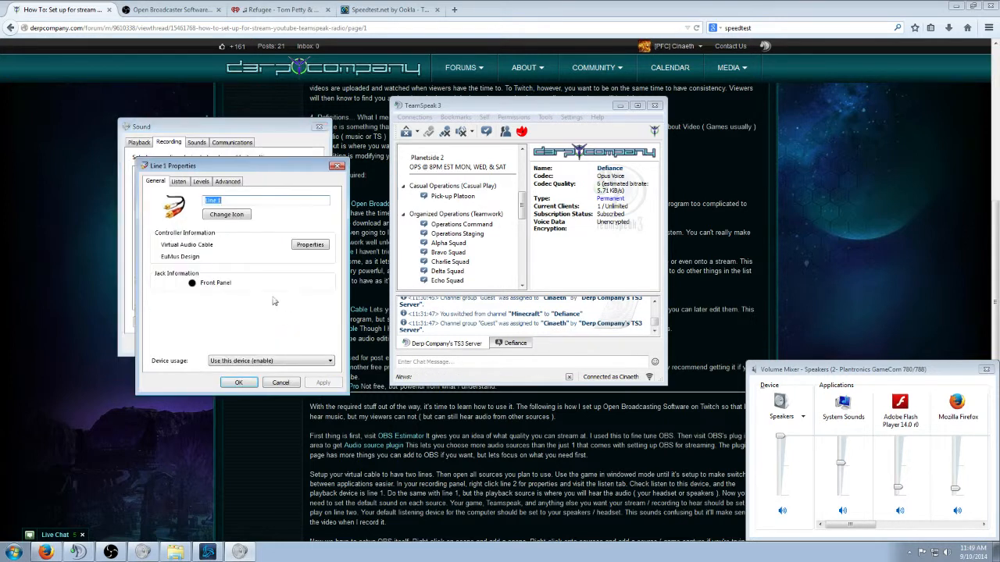
{"action": "left_click", "coordinate": [180, 184]}
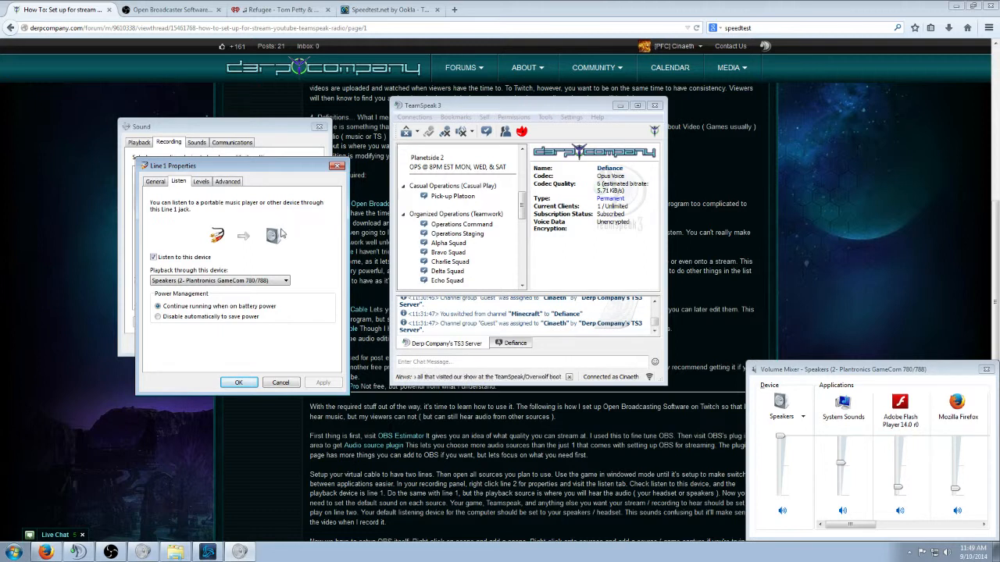
{"action": "left_click", "coordinate": [281, 382]}
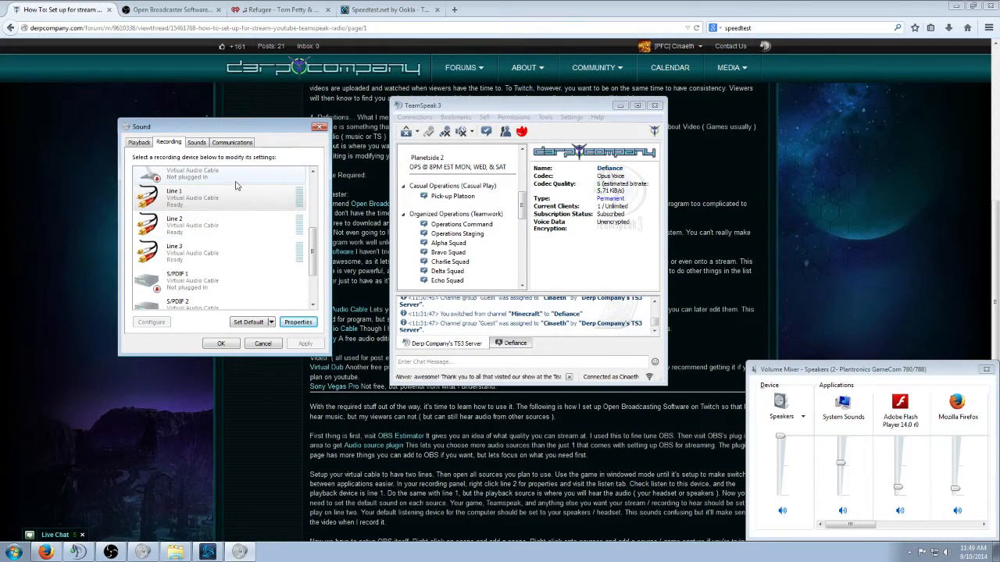
Switch to Open Broadcaster Software, show the Twitch scene briefly, and return to the Computer scene.
{"action": "left_click", "coordinate": [123, 553]}
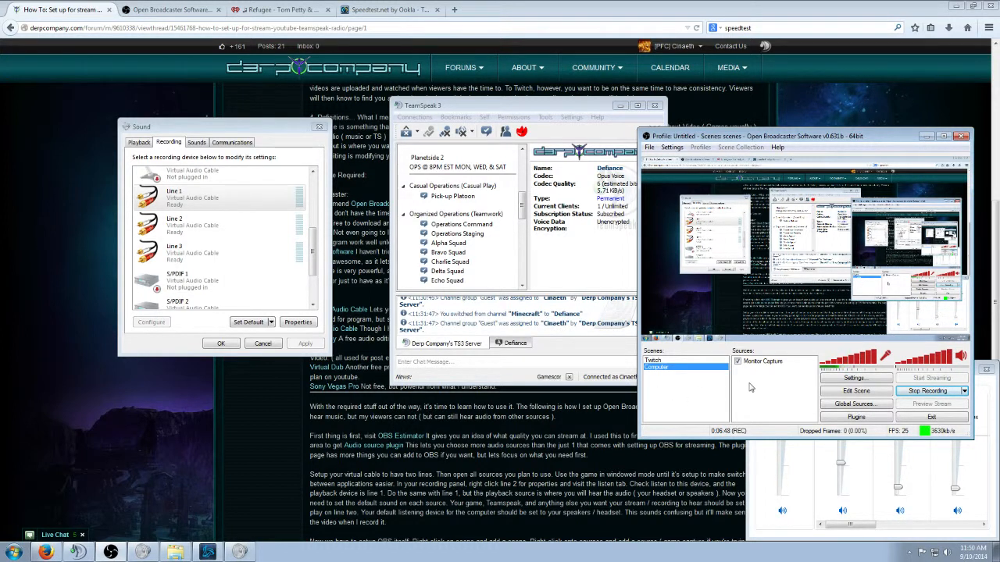
{"action": "left_click", "coordinate": [656, 361]}
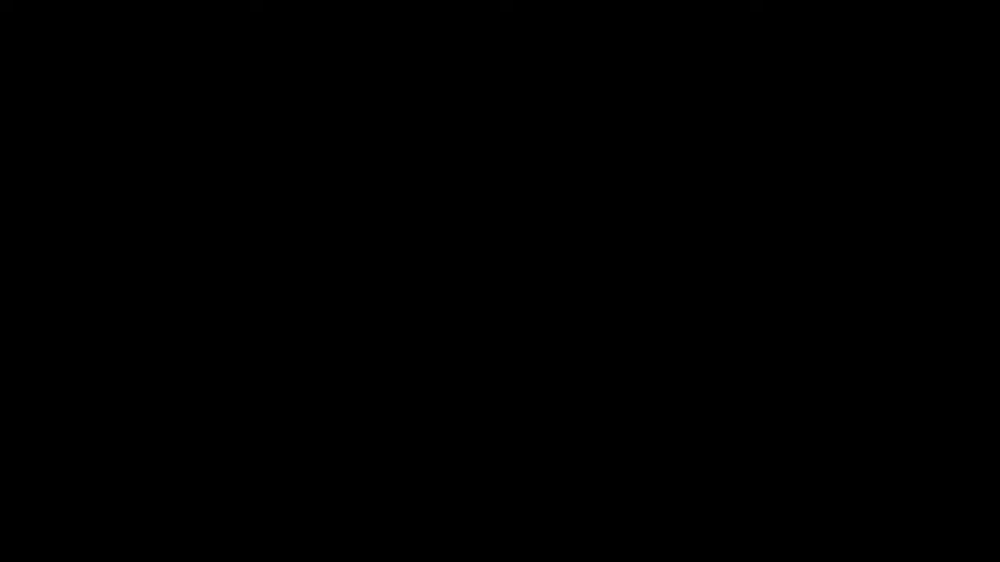
{"action": "left_click", "coordinate": [664, 369]}
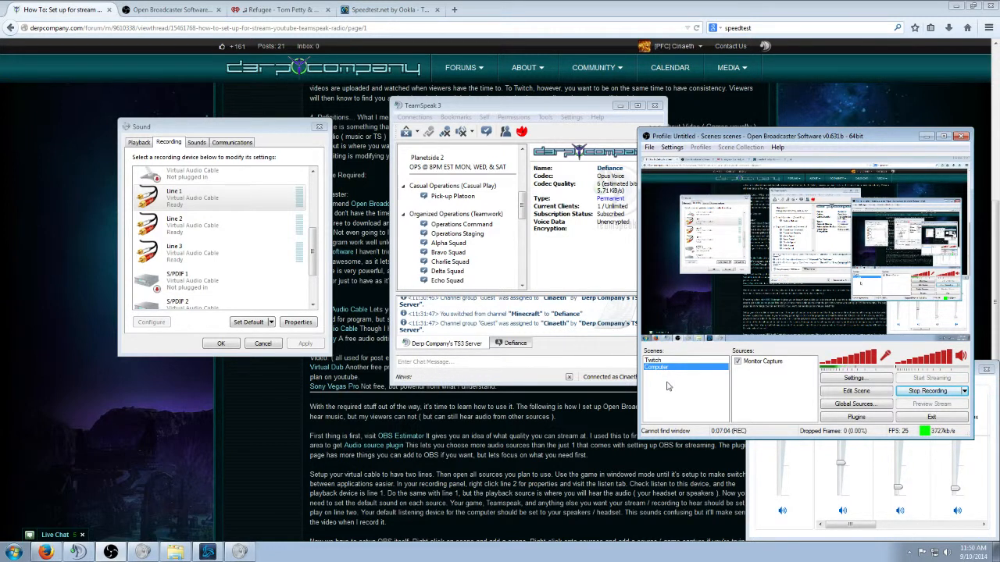
Add a new scene named Diablo to the scene list.
{"action": "right_click", "coordinate": [667, 386]}
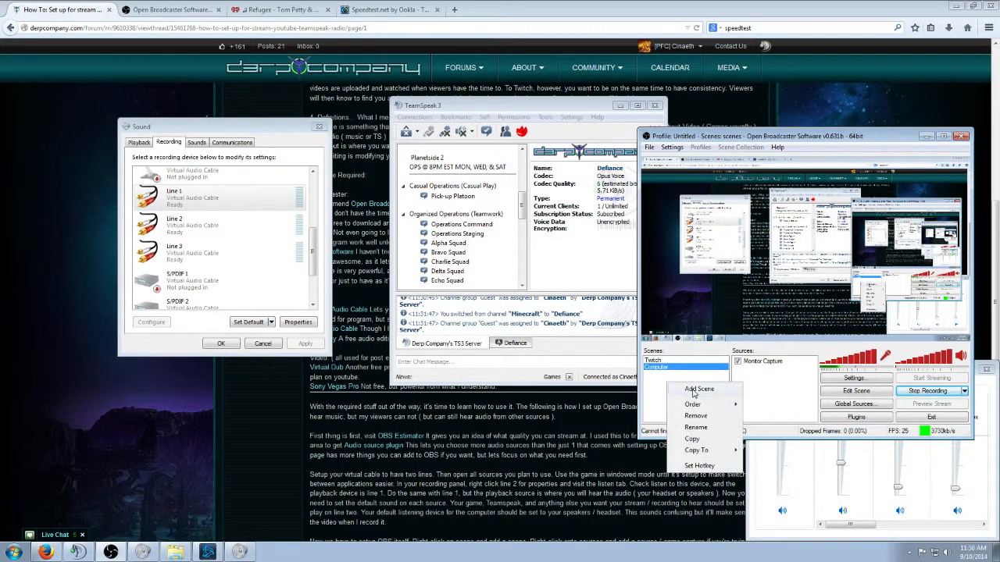
{"action": "left_click", "coordinate": [692, 391]}
{"action": "type", "text": "Diablo"}
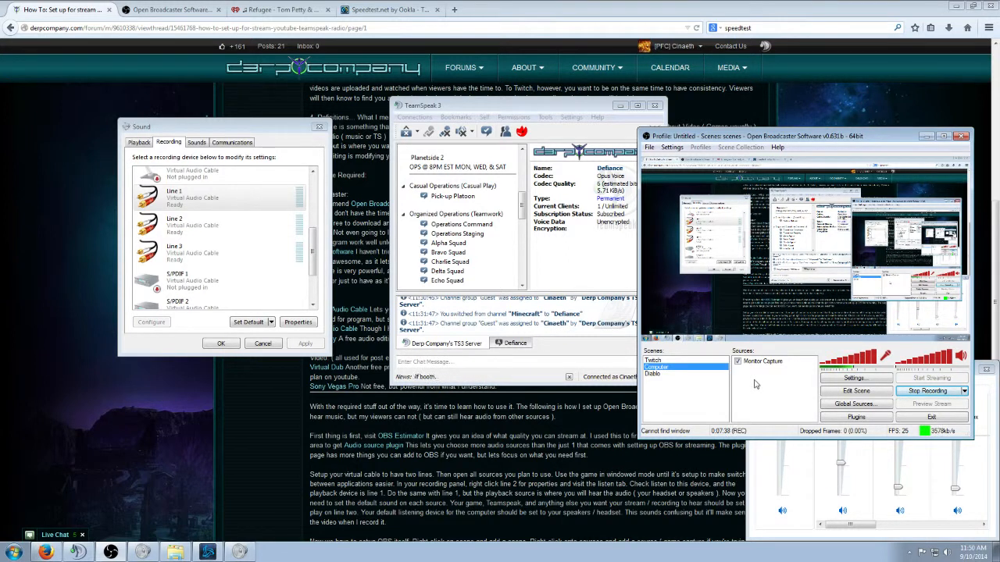
Launch Diablo III from Battle.net and set its sound output to Line 2 (Virtual Audio Cable) in the game's options.
{"action": "left_click", "coordinate": [207, 553]}
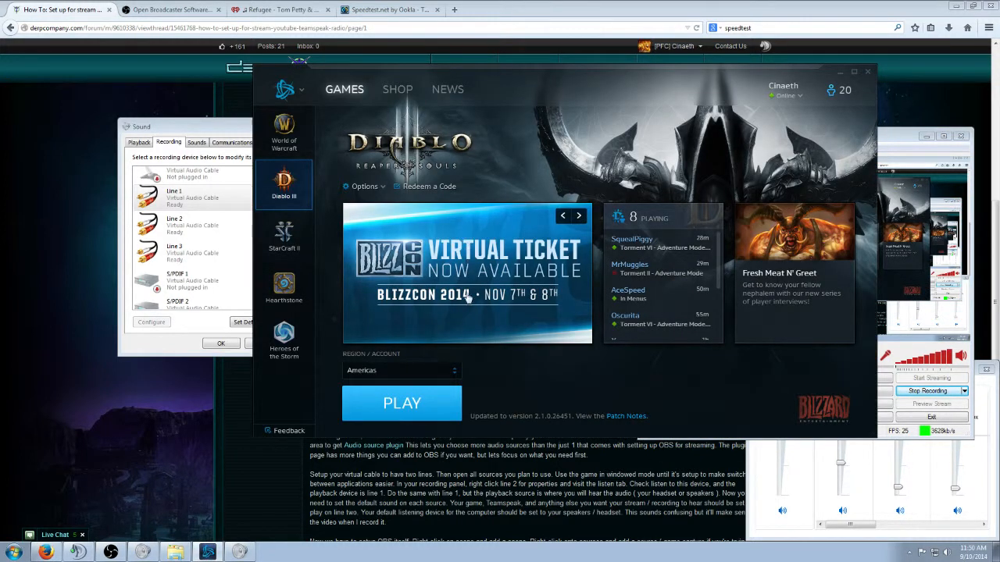
{"action": "left_click", "coordinate": [429, 408]}
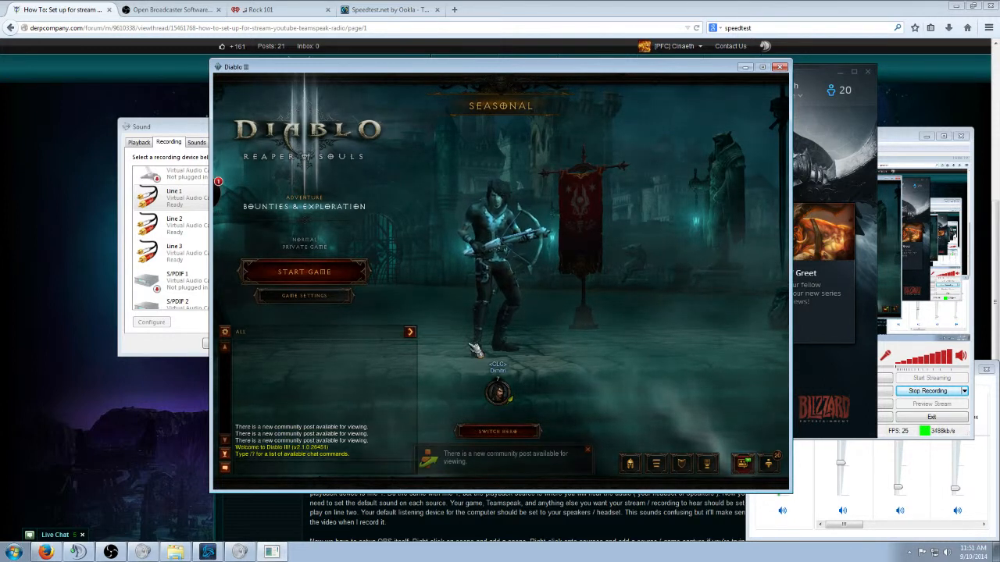
{"action": "left_click", "coordinate": [710, 465]}
{"action": "left_click", "coordinate": [306, 196]}
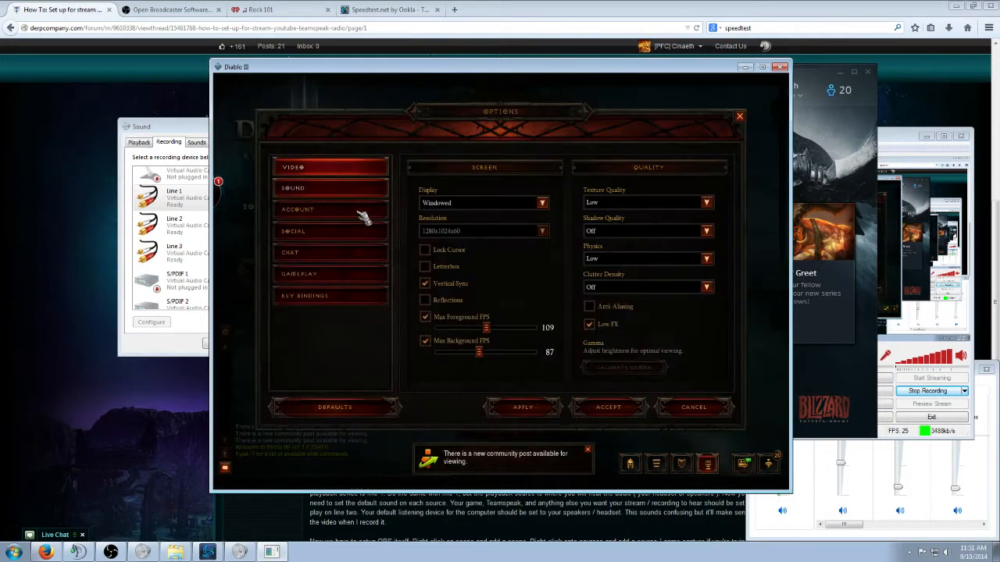
{"action": "left_click", "coordinate": [309, 189]}
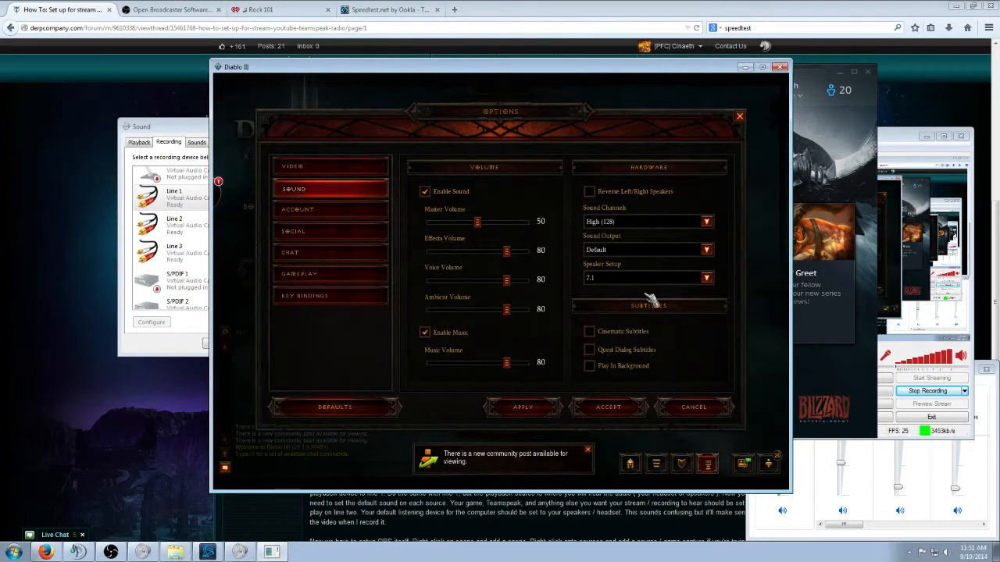
{"action": "left_click", "coordinate": [679, 251]}
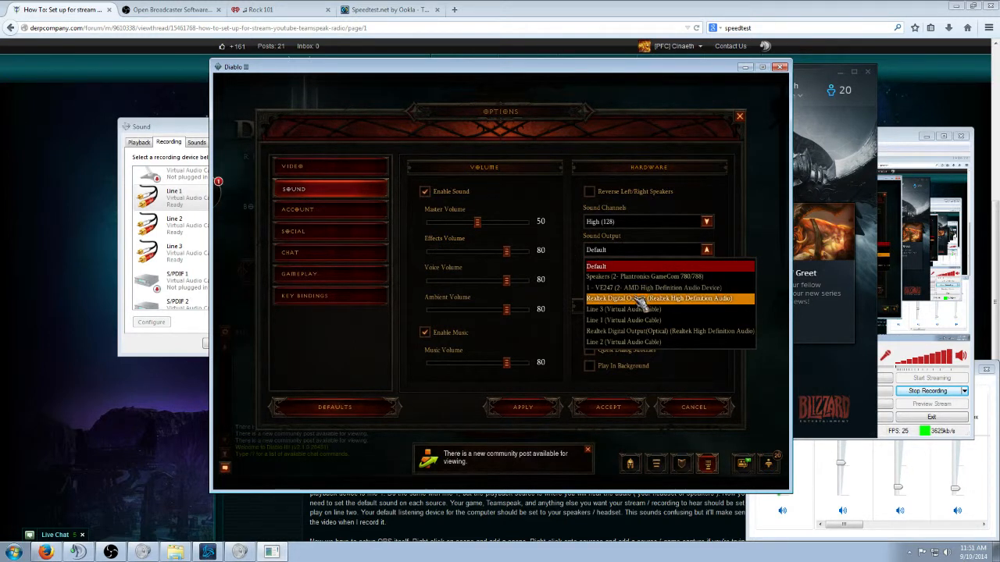
{"action": "left_click", "coordinate": [625, 344]}
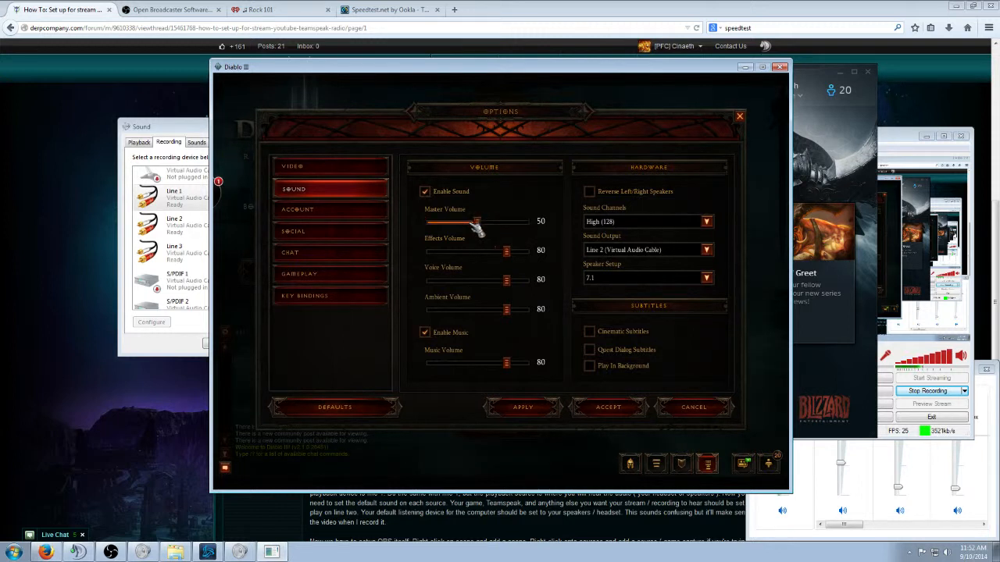
{"action": "left_click", "coordinate": [592, 411]}
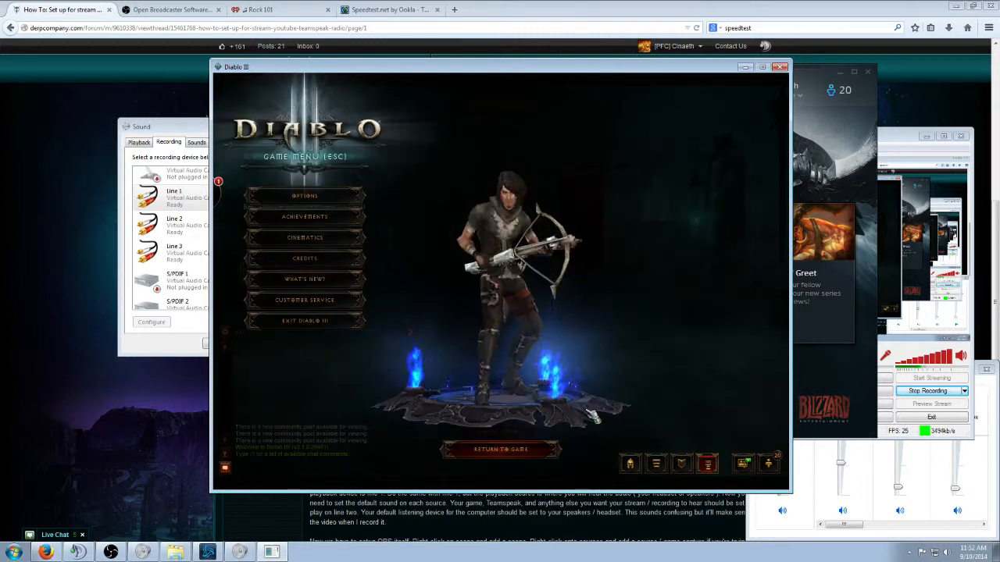
Check the applications listed in the Volume Mixer and return to the Diablo III window.
{"action": "left_click", "coordinate": [938, 498]}
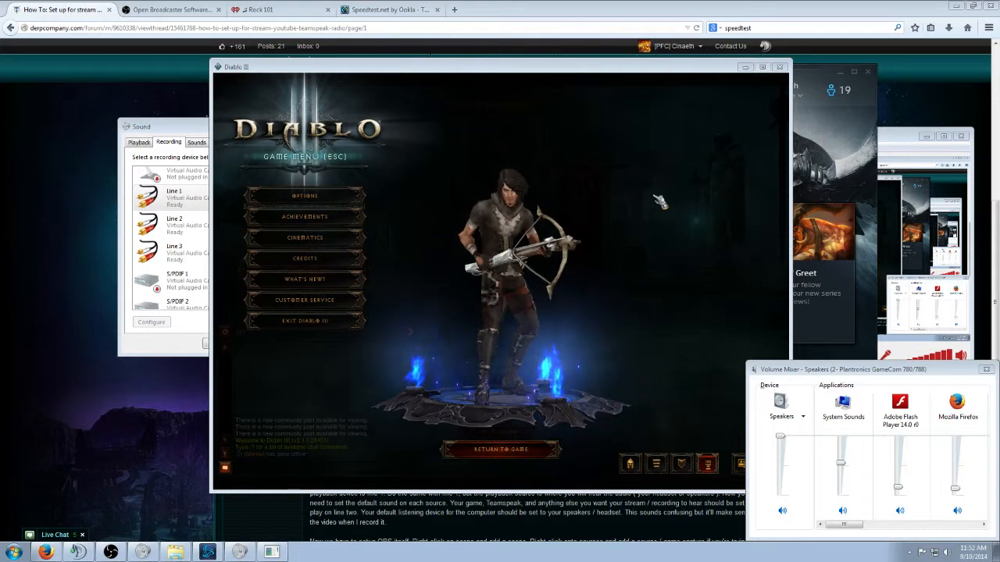
{"action": "left_click", "coordinate": [655, 198]}
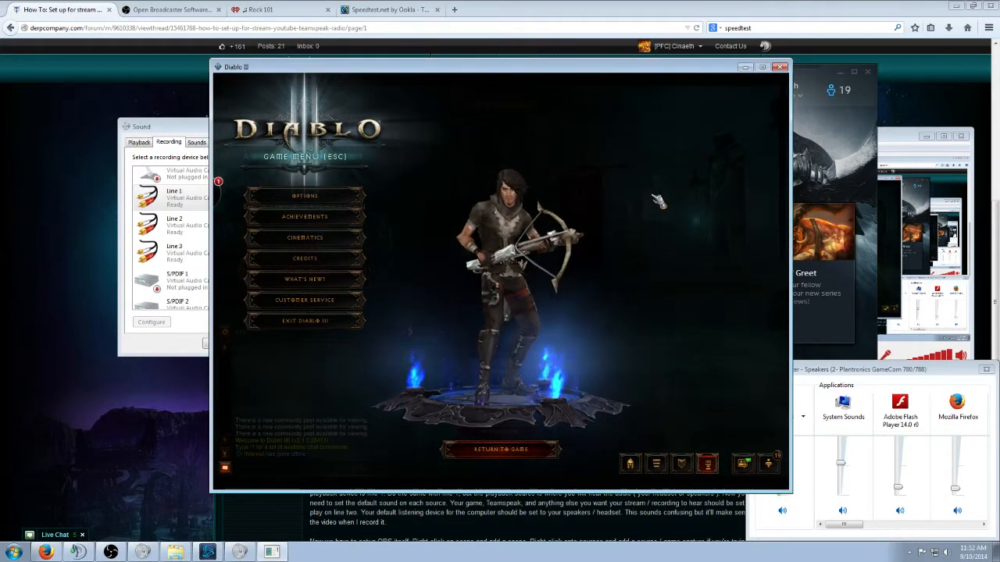
{"action": "mouse_move", "coordinate": [228, 205]}
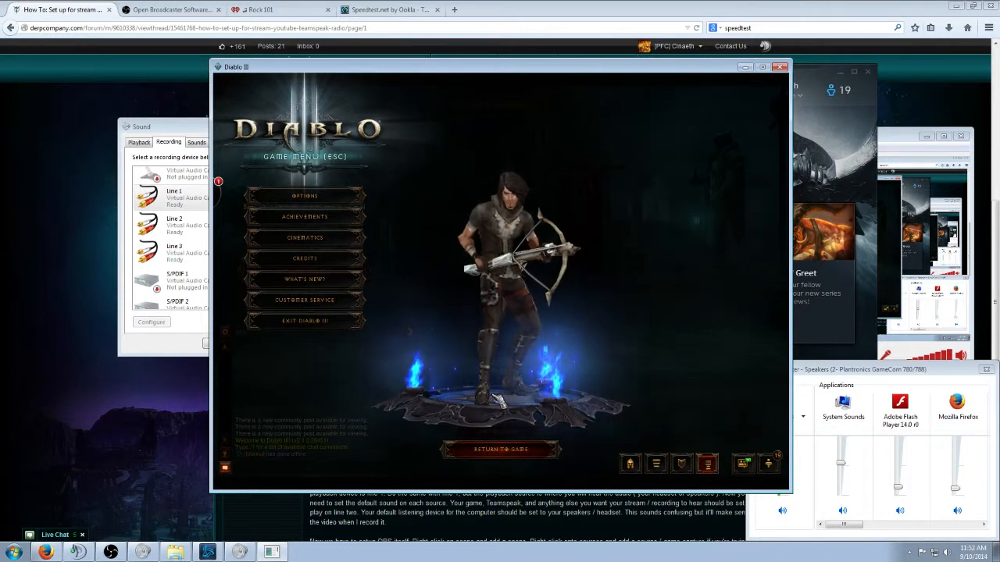
Switch to Open Broadcaster Software and add a Game Capture source named Diablo to the Computer scene, capturing the Diablo III application.
{"action": "left_click", "coordinate": [112, 553]}
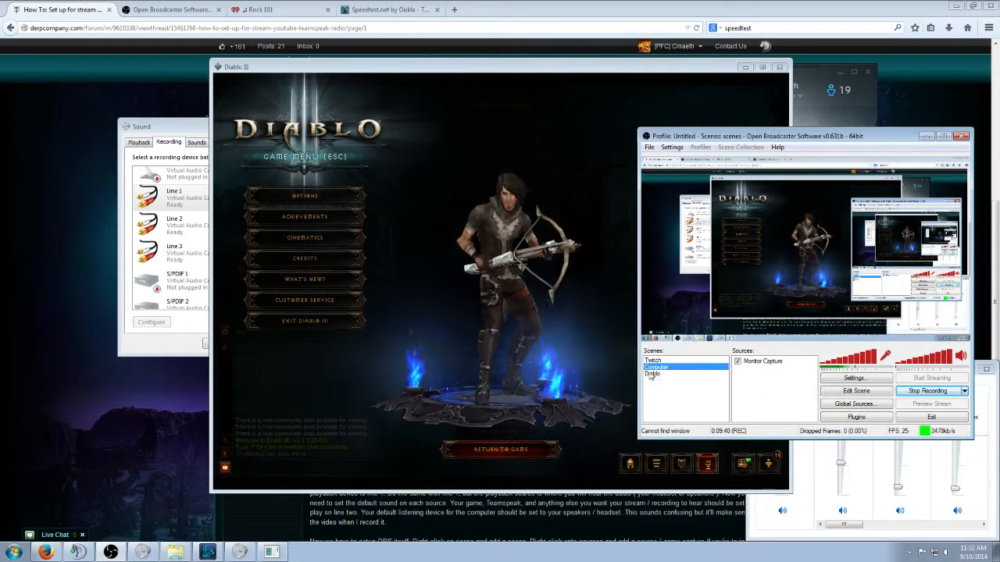
{"action": "right_click", "coordinate": [744, 382]}
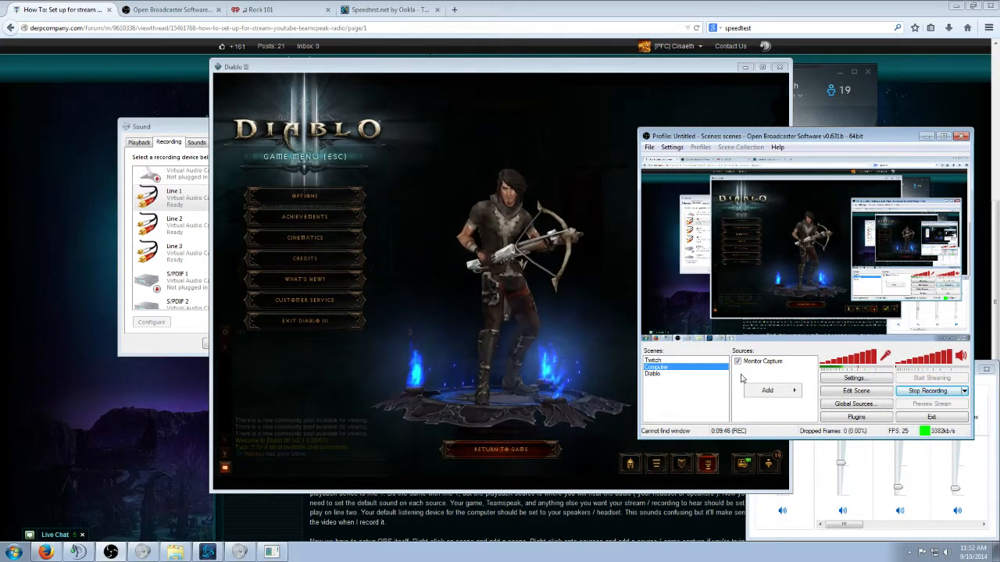
{"action": "mouse_move", "coordinate": [767, 390]}
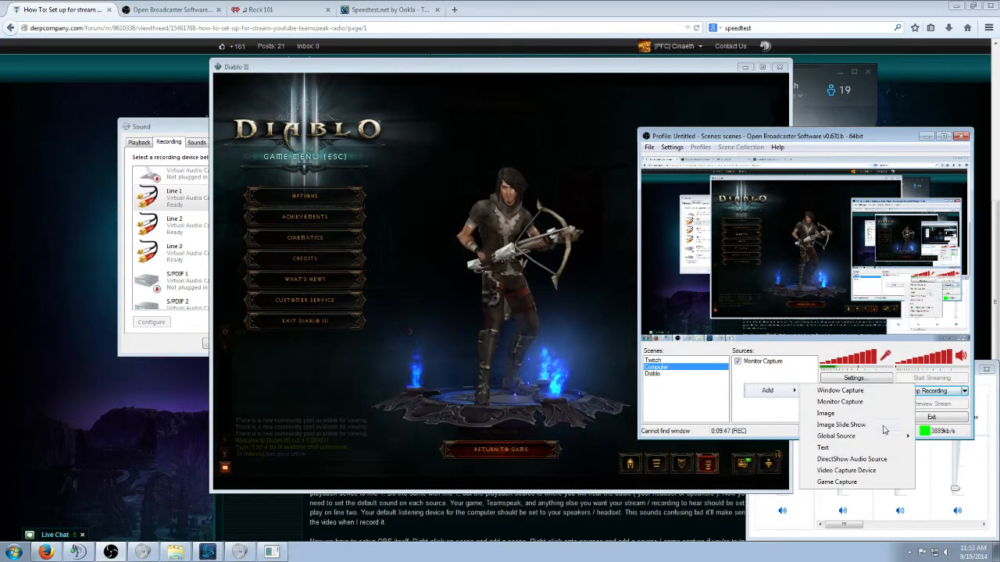
{"action": "left_click", "coordinate": [835, 489]}
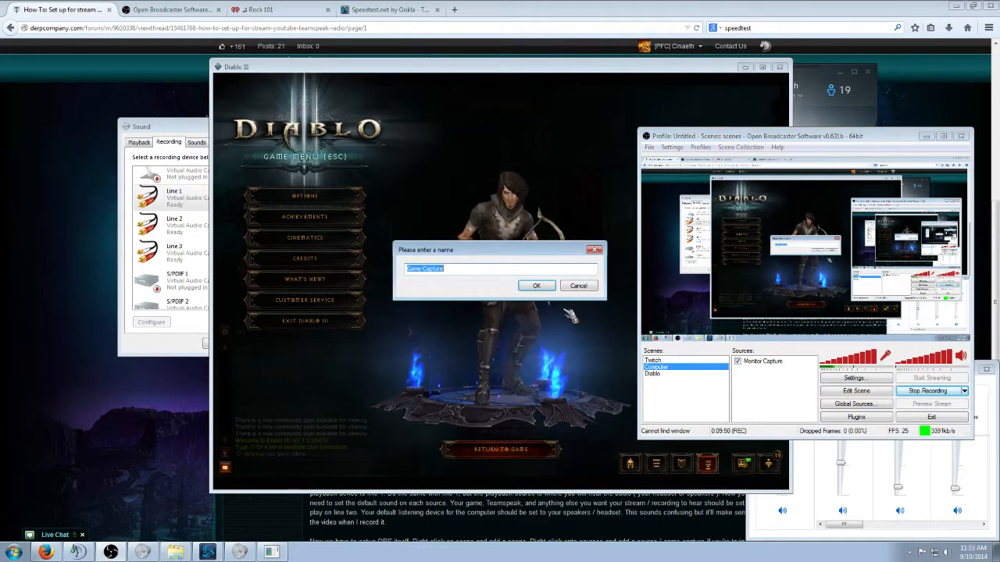
{"action": "type", "text": "Diablo"}
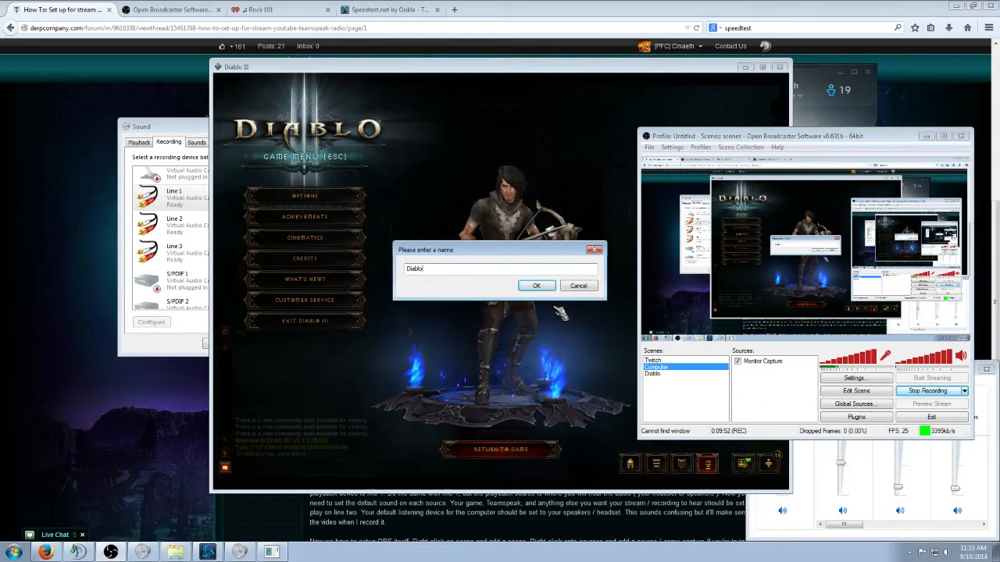
{"action": "left_click", "coordinate": [547, 287]}
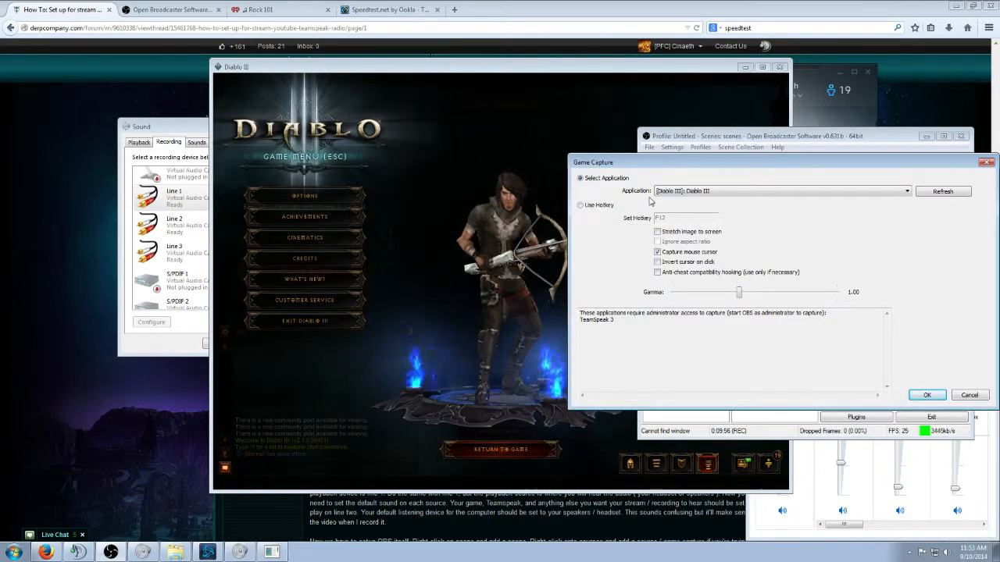
{"action": "left_click", "coordinate": [698, 192]}
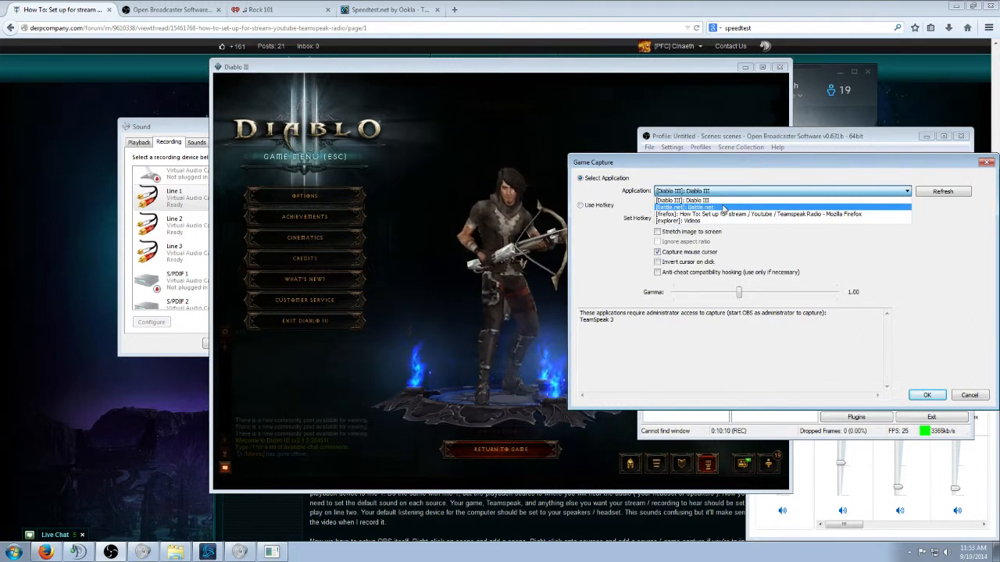
{"action": "left_click", "coordinate": [723, 203]}
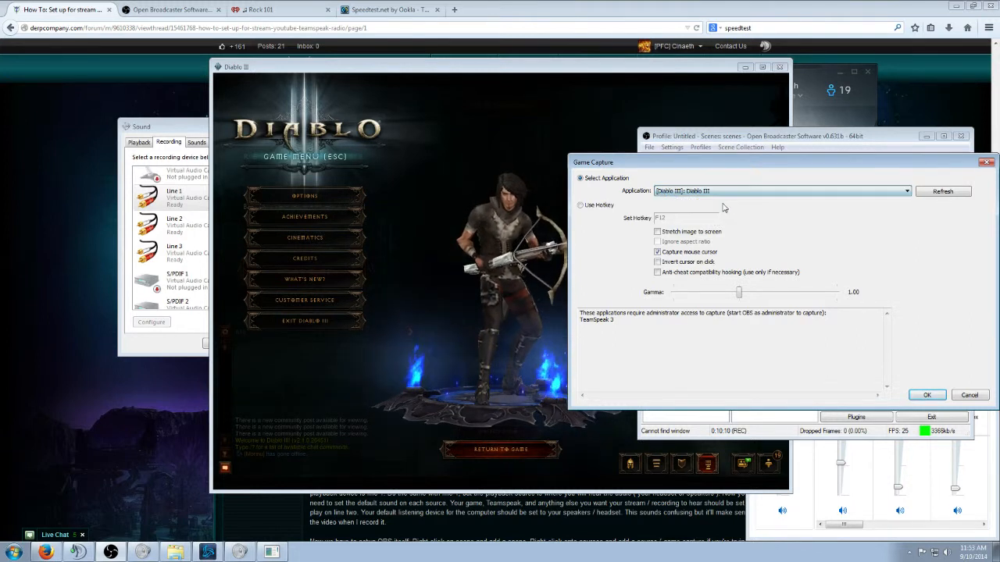
{"action": "left_click", "coordinate": [927, 395]}
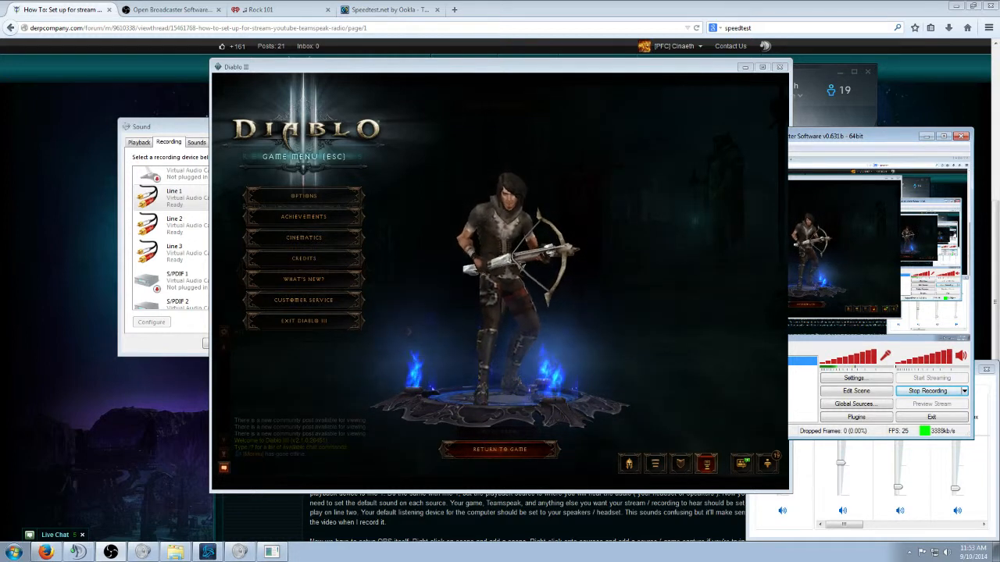
Move the Diablo III window aside on the desktop and toggle the Diablo source's visibility several times, ending with it hidden.
{"action": "left_click_drag", "start_coordinate": [472, 68], "coordinate": [289, 63]}
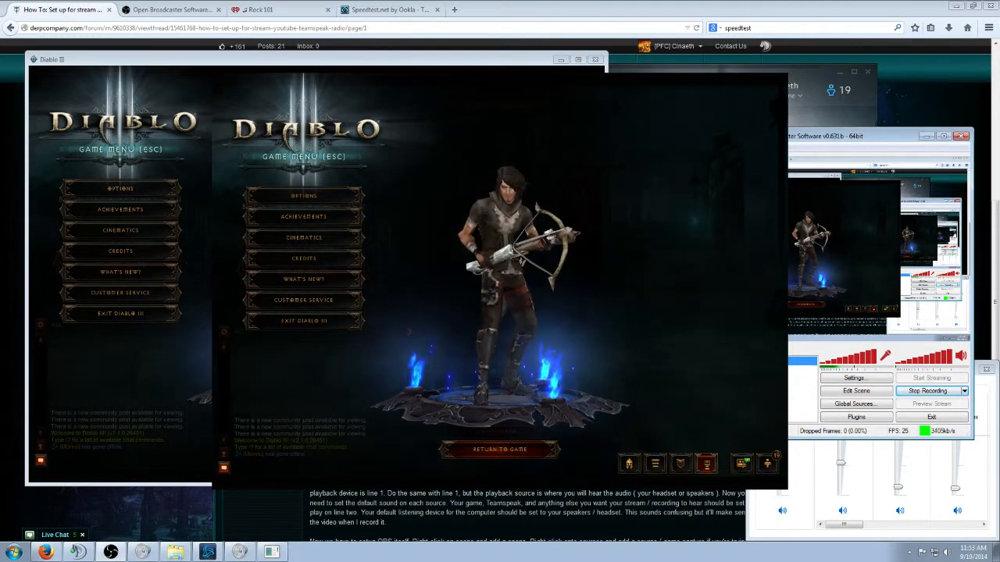
{"action": "left_click", "coordinate": [738, 362]}
{"action": "left_click", "coordinate": [738, 362]}
{"action": "left_click", "coordinate": [738, 362]}
{"action": "left_click", "coordinate": [738, 363]}
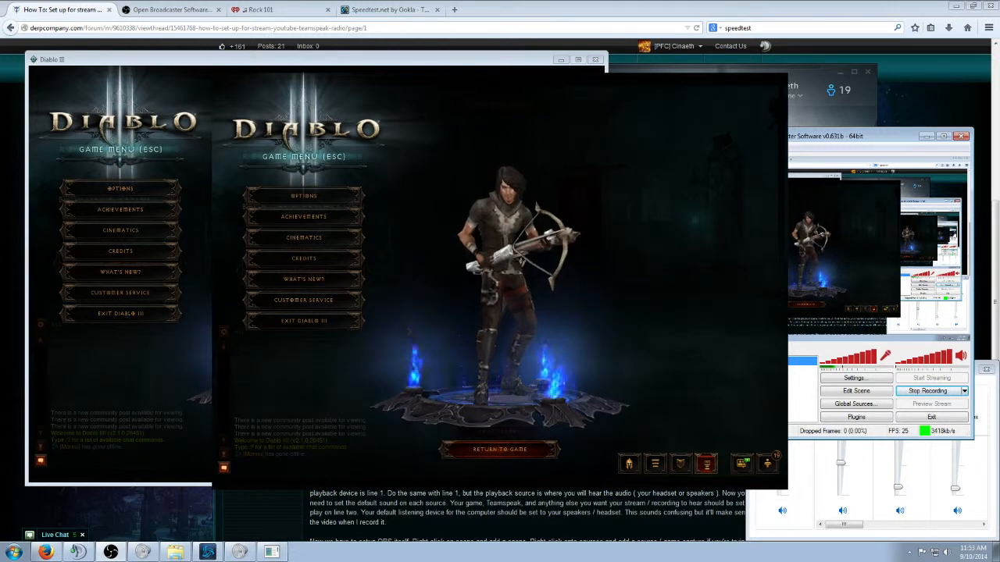
{"action": "left_click", "coordinate": [738, 362]}
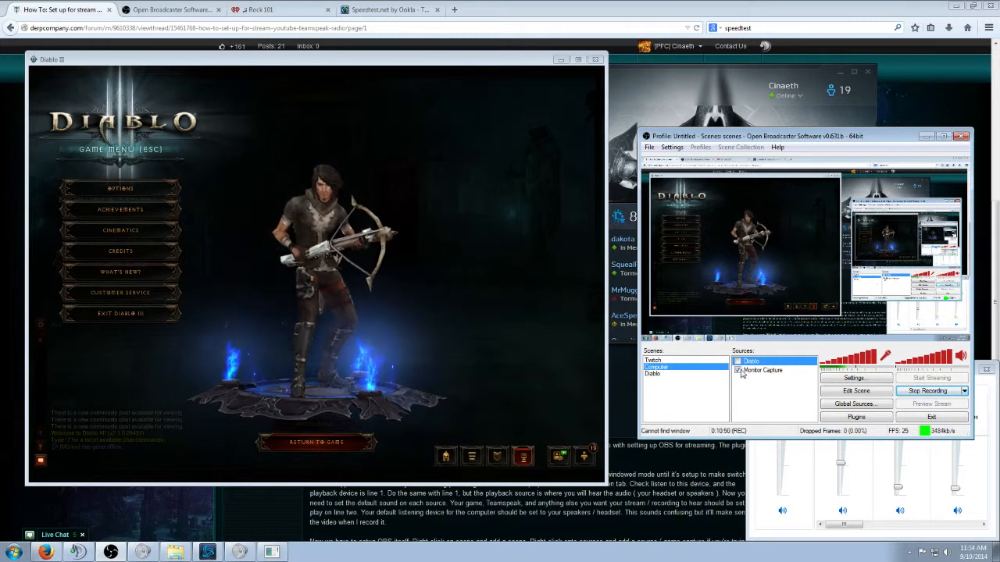
Review the game capture properties of the Diablo source and close them without changes.
{"action": "right_click", "coordinate": [754, 363]}
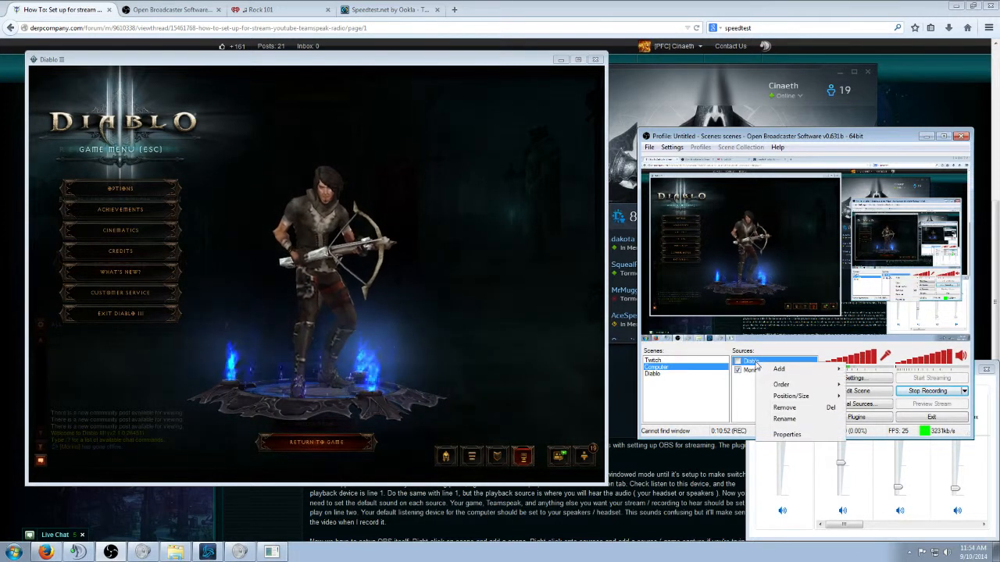
{"action": "left_click", "coordinate": [786, 434]}
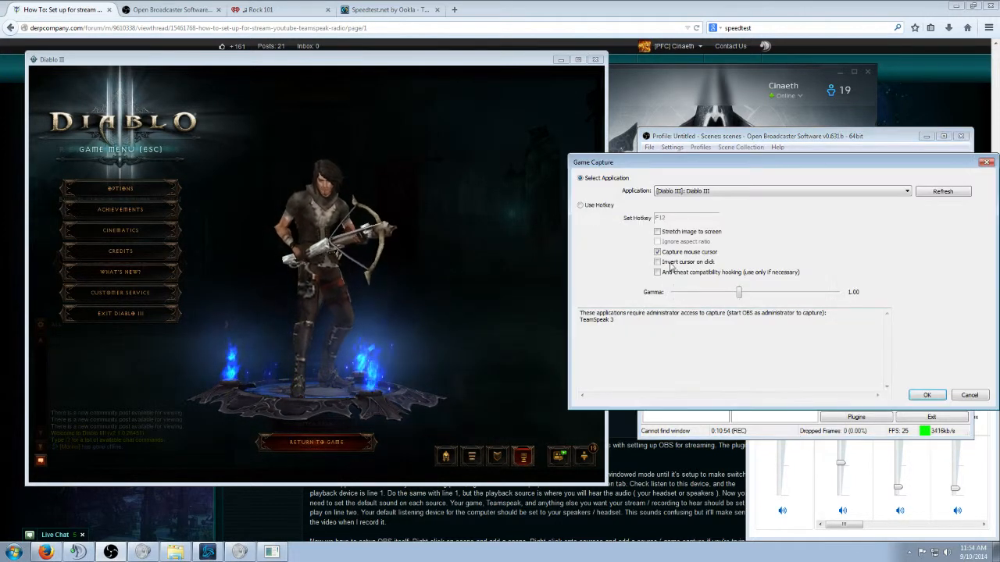
{"action": "left_click", "coordinate": [928, 396]}
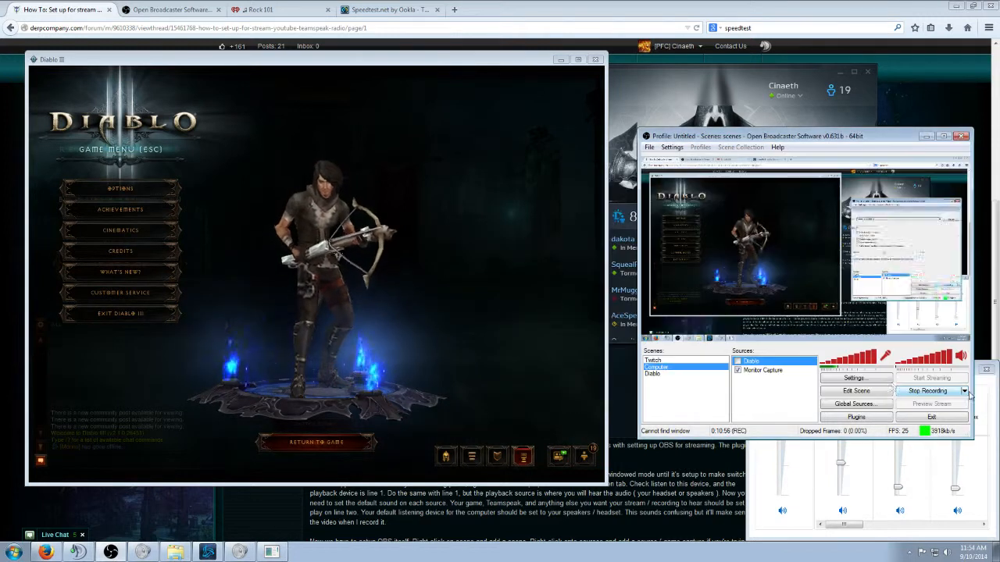
Open the Open Broadcaster Software settings, then switch to the forum guide in Firefox and highlight its OBS Estimator sentence.
{"action": "left_click", "coordinate": [878, 381]}
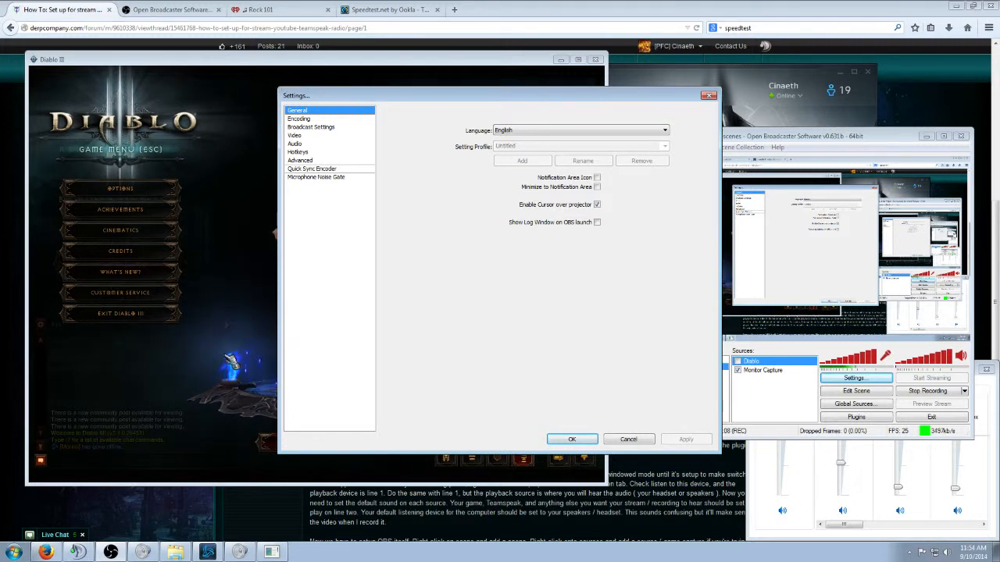
{"action": "left_click", "coordinate": [424, 507]}
{"action": "left_click_drag", "start_coordinate": [327, 437], "coordinate": [519, 439]}
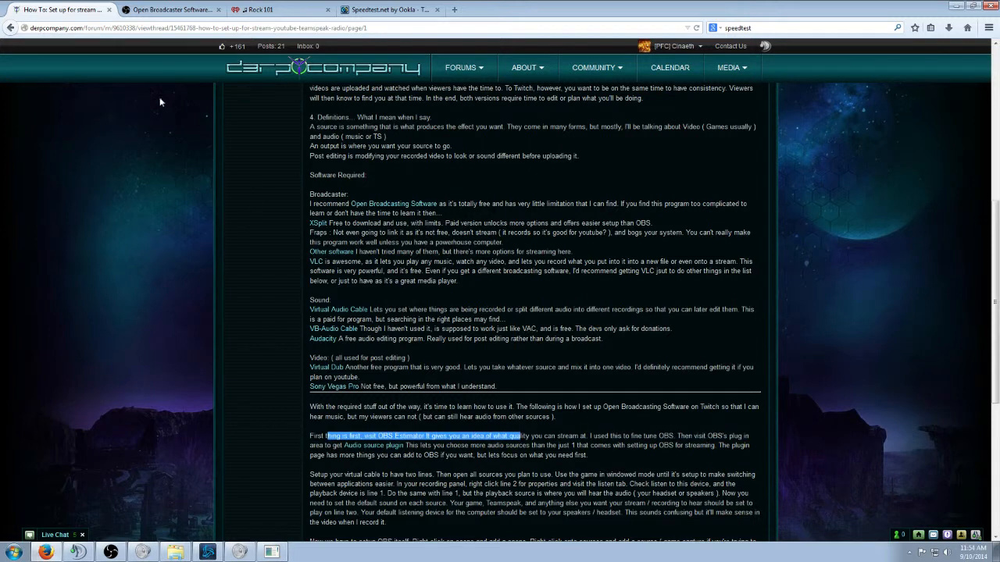
Review the CPU, graphics card and game type choices in the OBS Stream Settings Estimator and highlight its note on testing upload speed at speedtest.net.
{"action": "left_click", "coordinate": [176, 10]}
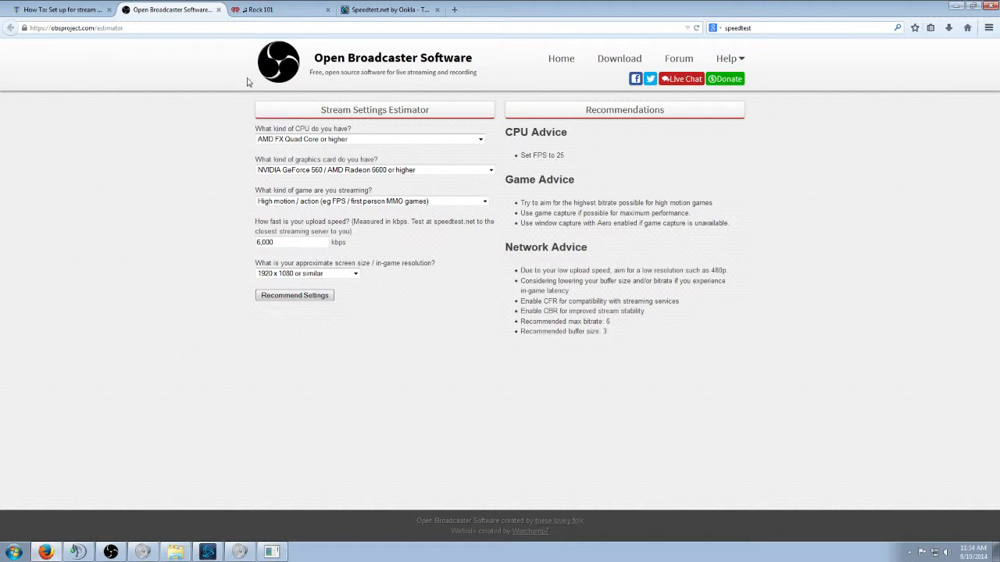
{"action": "left_click", "coordinate": [369, 140]}
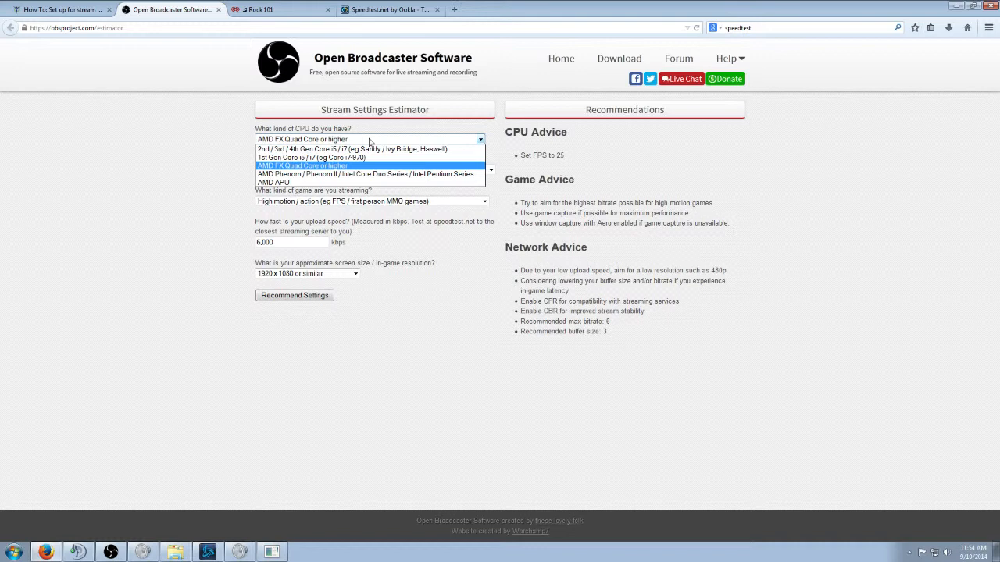
{"action": "left_click", "coordinate": [370, 141]}
{"action": "left_click", "coordinate": [338, 172]}
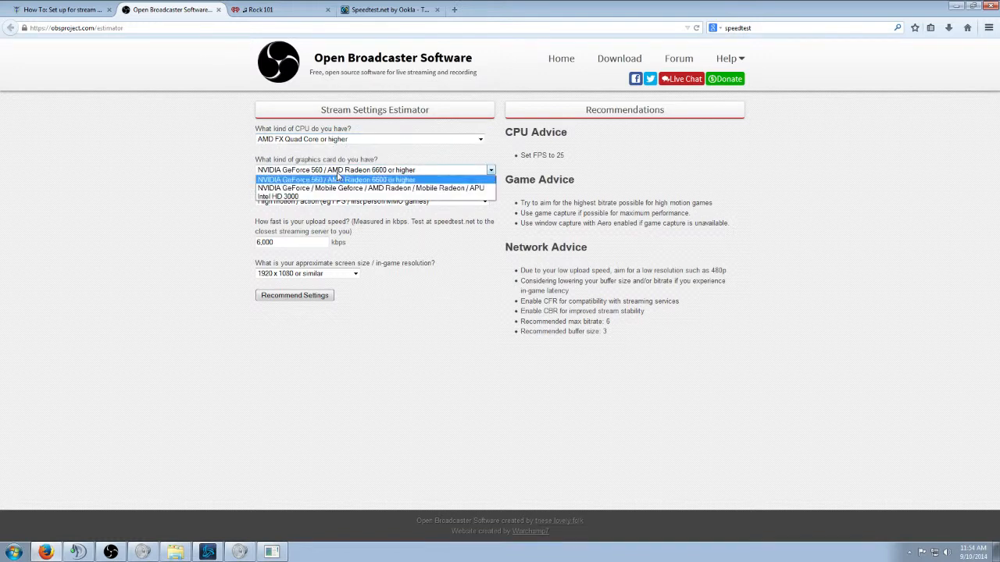
{"action": "left_click", "coordinate": [385, 171]}
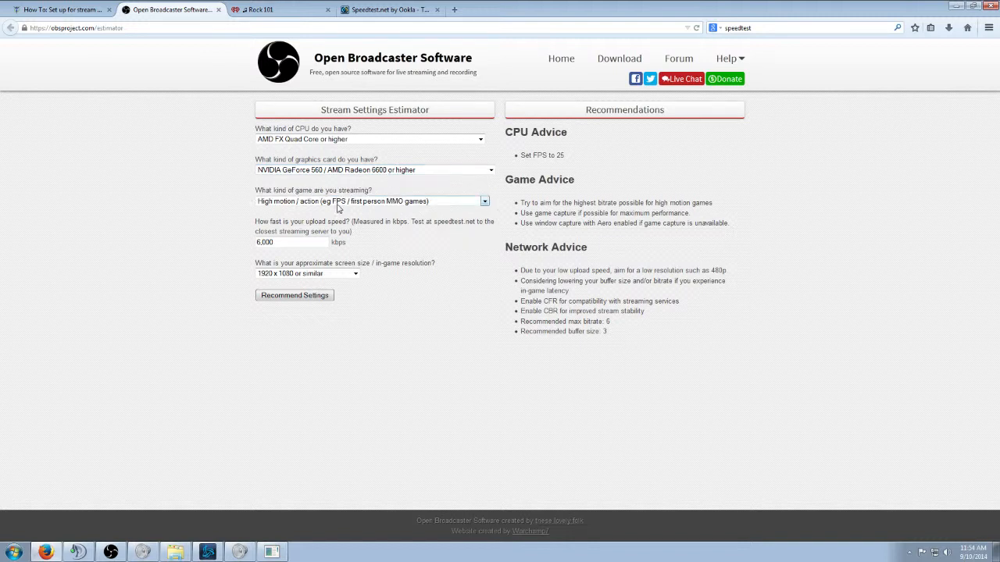
{"action": "left_click", "coordinate": [338, 205]}
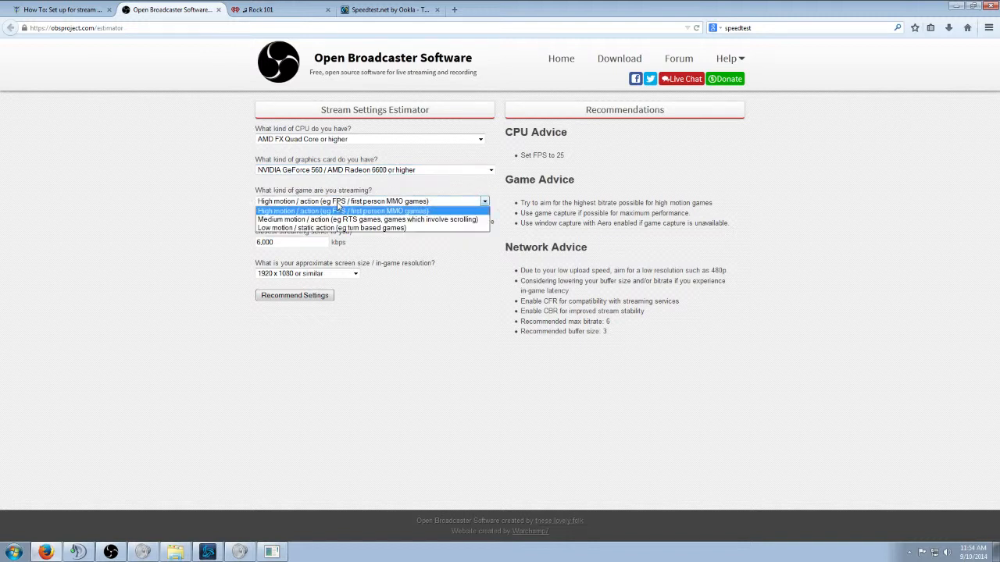
{"action": "left_click", "coordinate": [338, 204]}
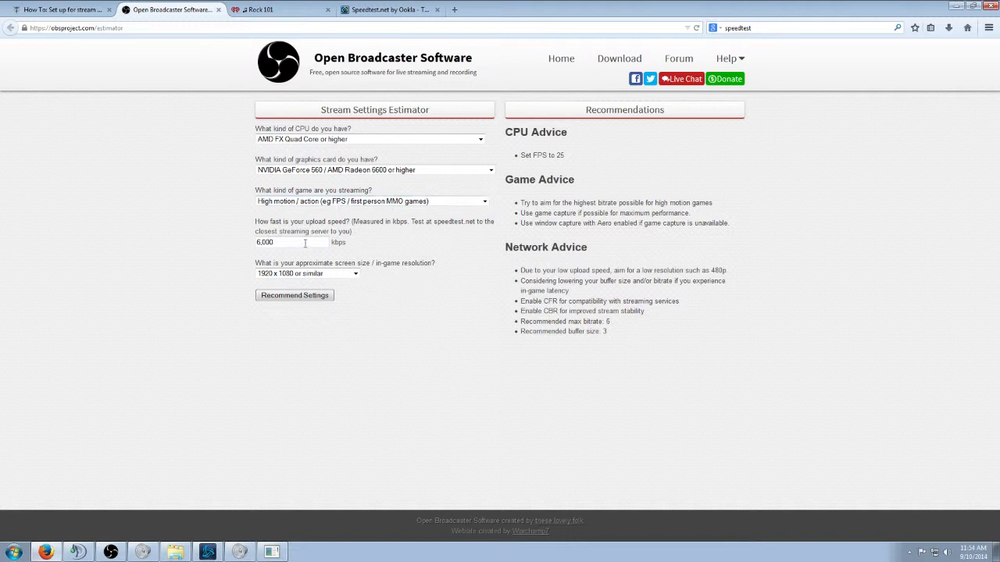
{"action": "left_click_drag", "start_coordinate": [418, 221], "coordinate": [475, 223]}
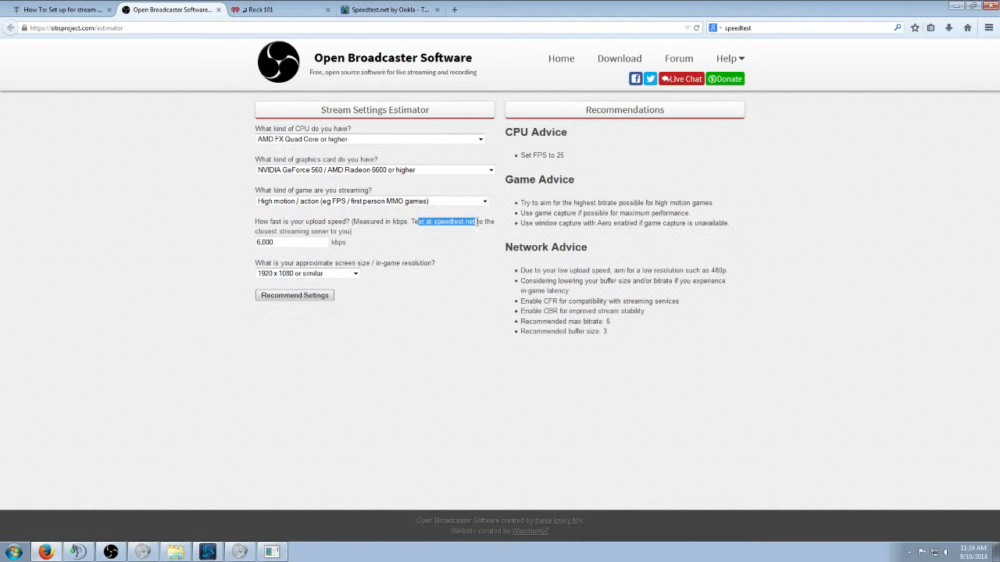
{"action": "left_click_drag", "start_coordinate": [267, 231], "coordinate": [302, 231]}
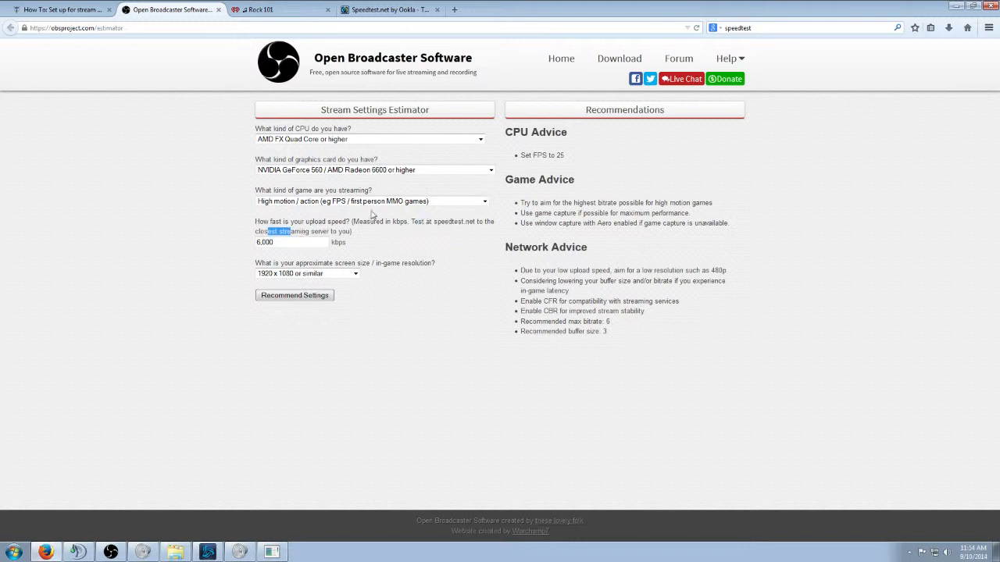
Run a new connection speed test on Speedtest.net using the Norwood, MA server.
{"action": "left_click", "coordinate": [377, 8]}
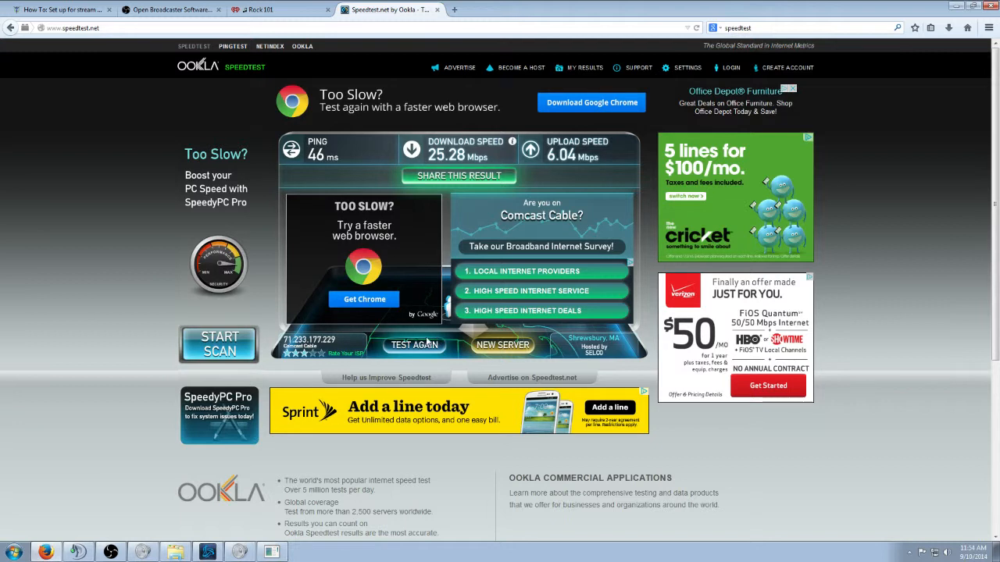
{"action": "left_click", "coordinate": [489, 345]}
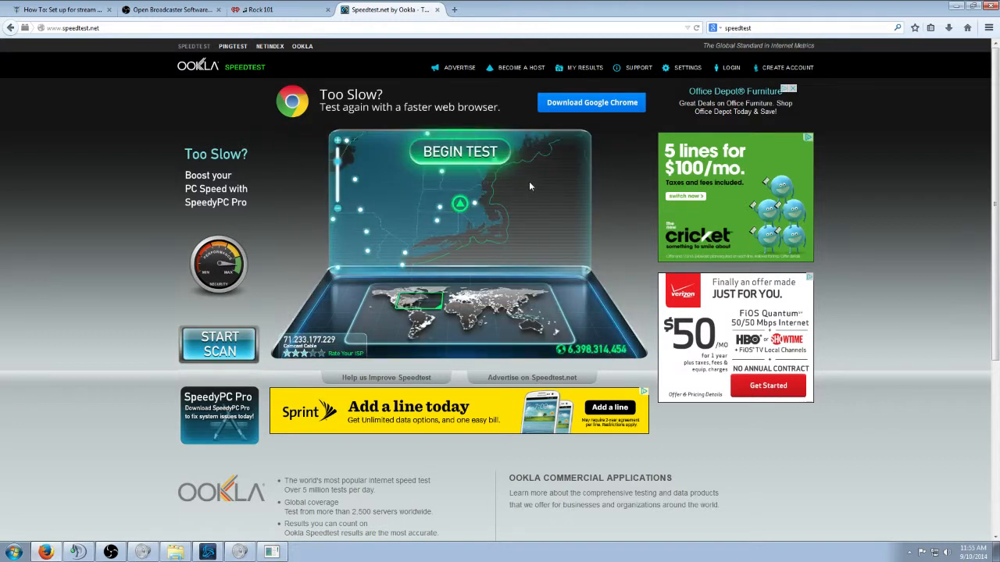
{"action": "mouse_move", "coordinate": [461, 204]}
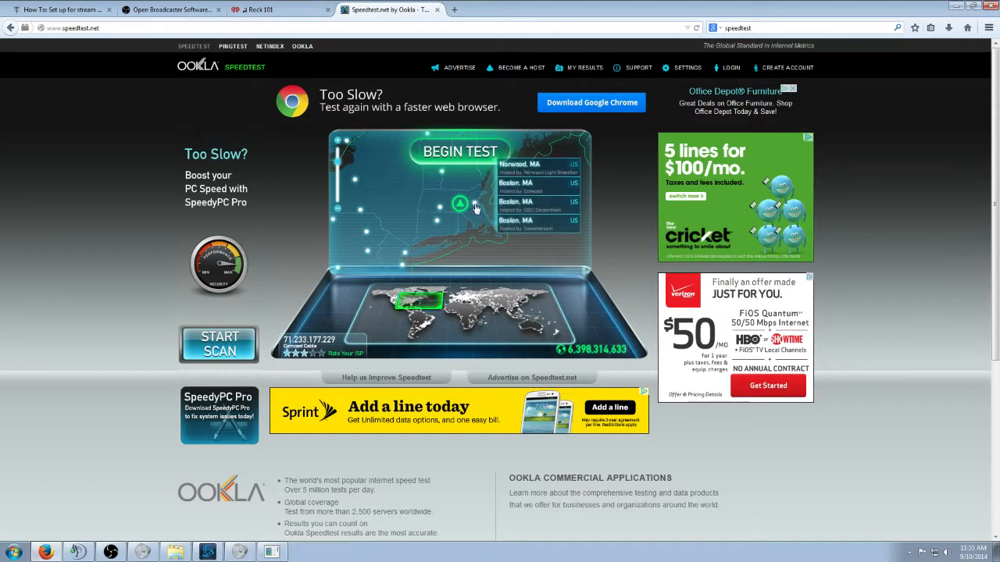
{"action": "left_click", "coordinate": [474, 207]}
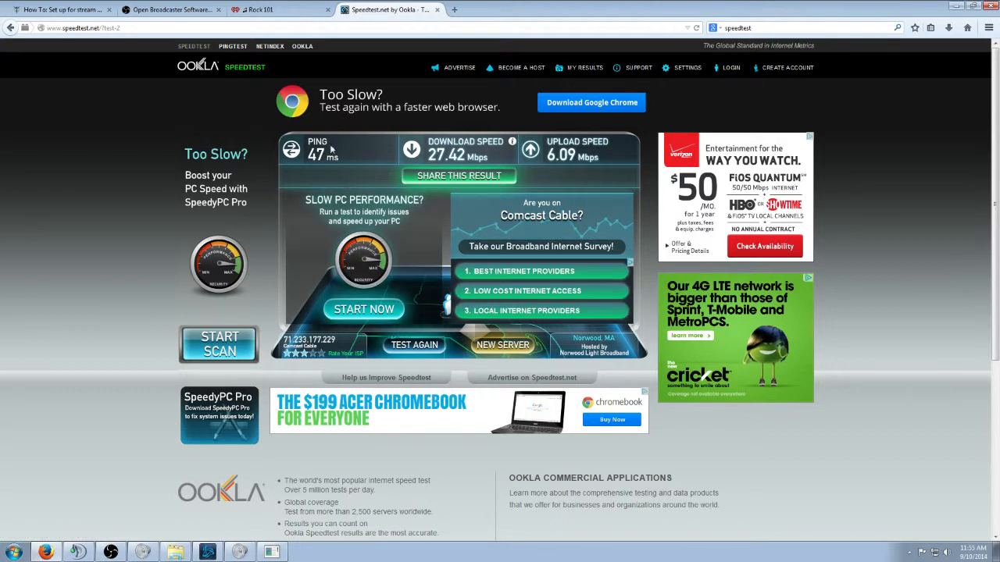
Switch to Open Broadcaster Software and set the video frame rate to 50 FPS in the settings.
{"action": "left_click", "coordinate": [115, 555]}
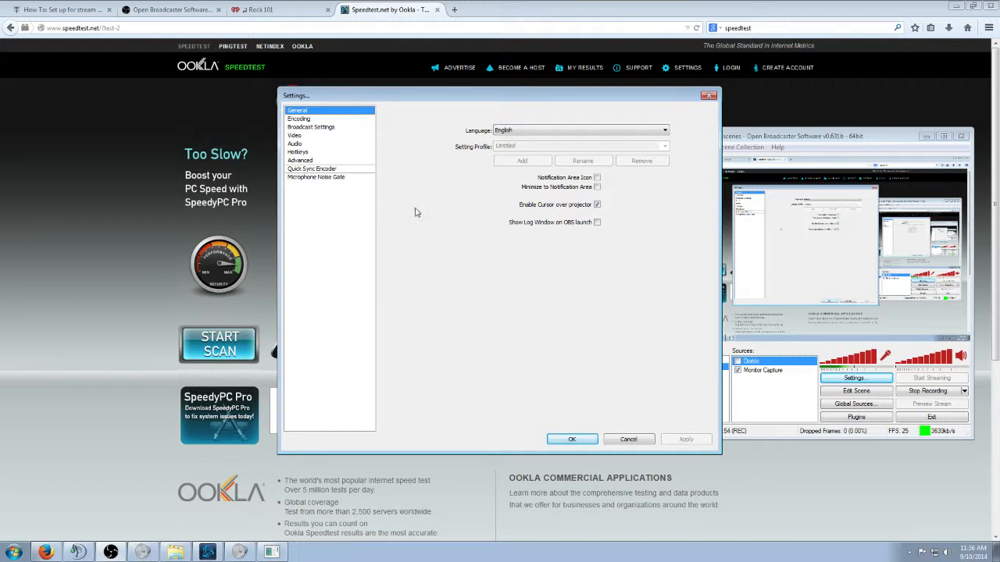
{"action": "left_click", "coordinate": [312, 127]}
{"action": "left_click", "coordinate": [295, 135]}
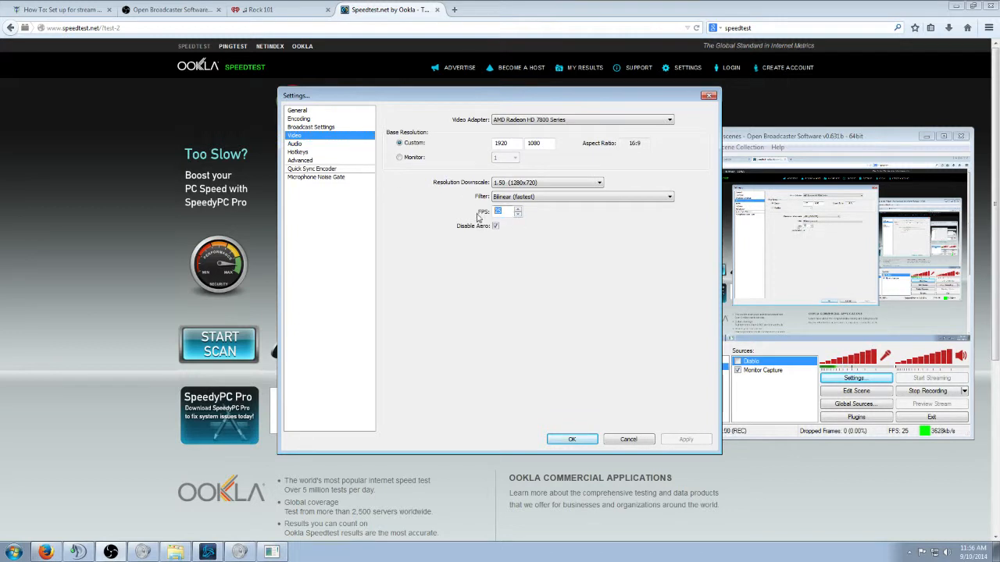
{"action": "type", "text": "50"}
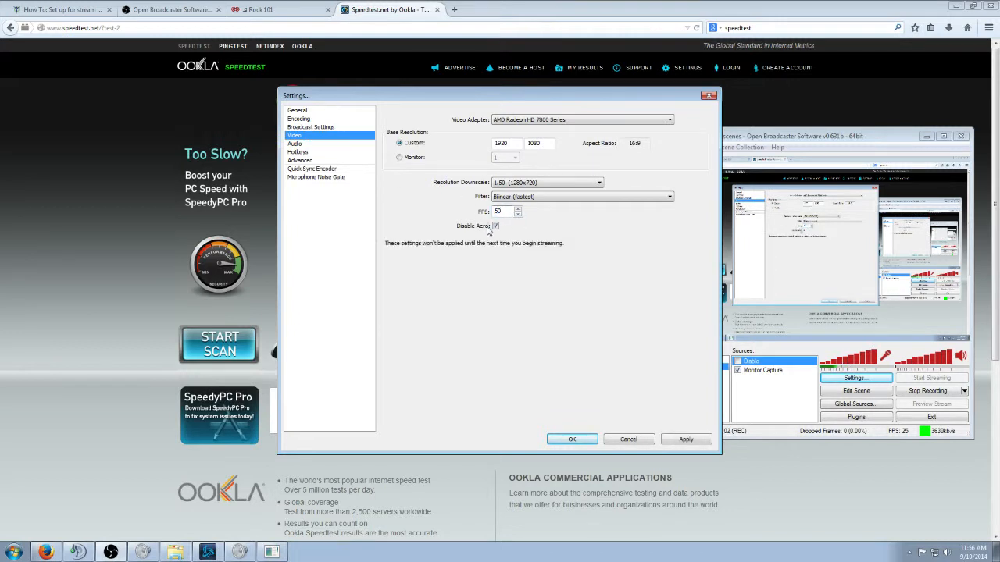
{"action": "left_click", "coordinate": [584, 442]}
Reopen the settings to check the video page, close them, and reselect the Diablo source in the Computer scene.
{"action": "left_click", "coordinate": [855, 379]}
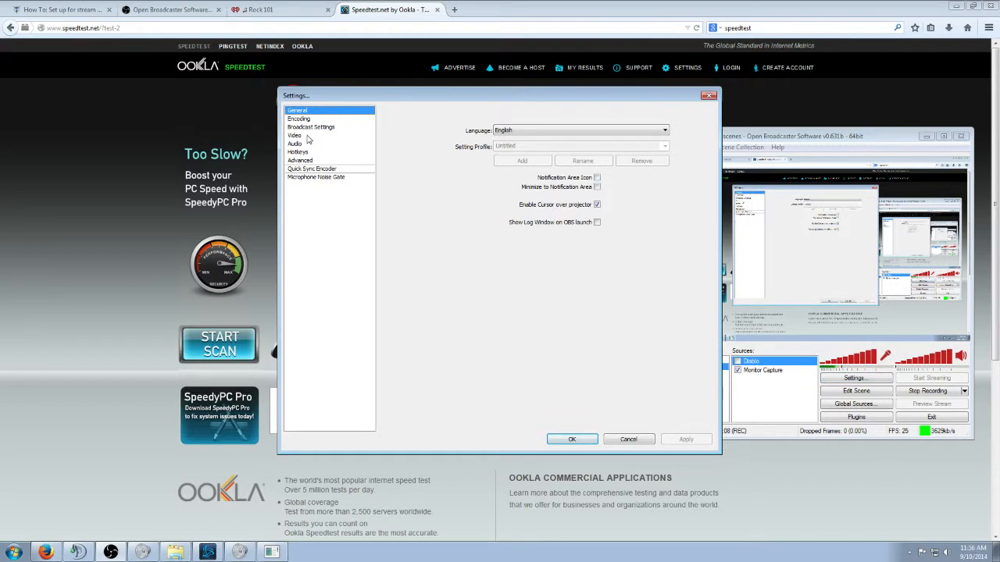
{"action": "left_click", "coordinate": [308, 136]}
{"action": "left_click", "coordinate": [308, 127]}
{"action": "left_click", "coordinate": [308, 137]}
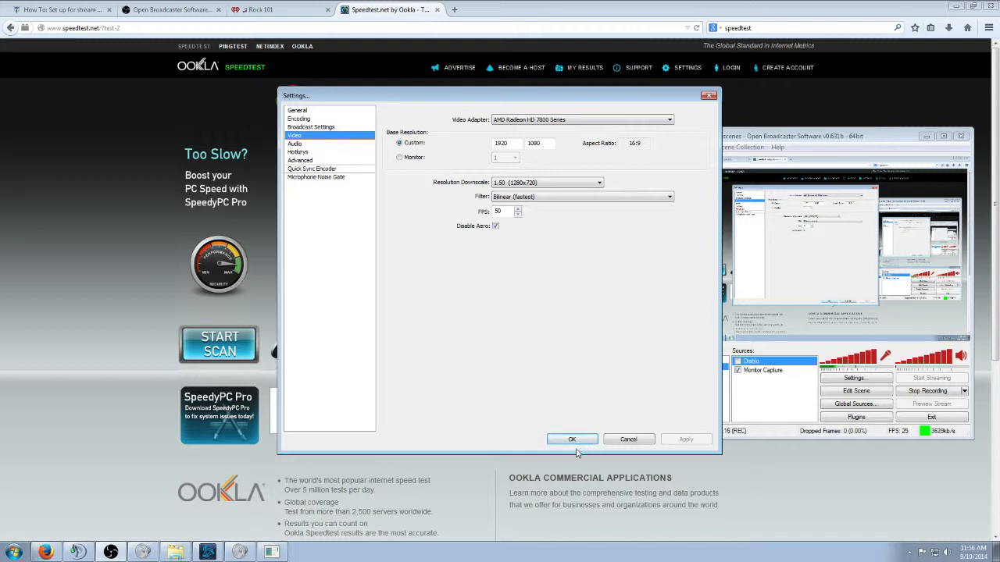
{"action": "left_click", "coordinate": [571, 440]}
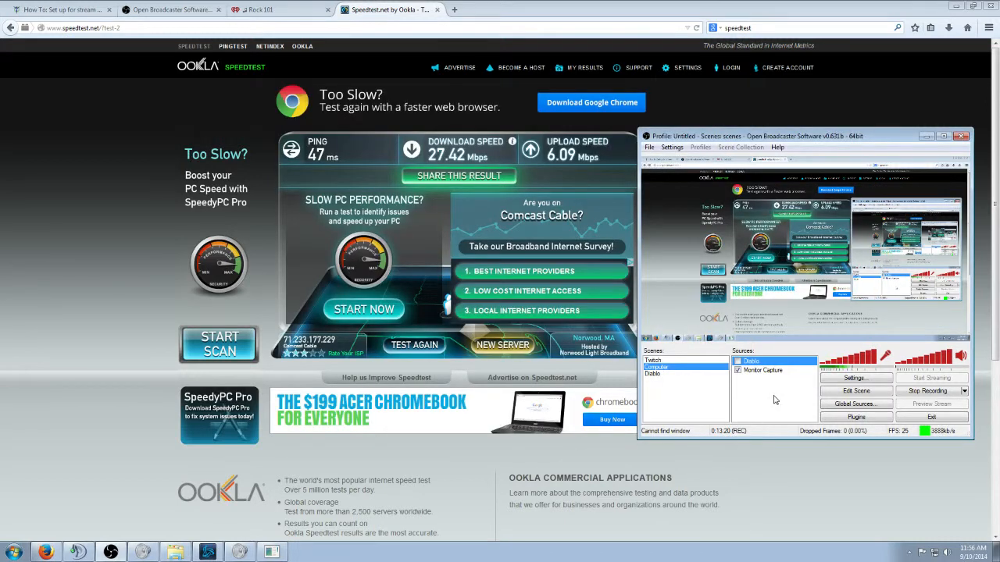
{"action": "left_click", "coordinate": [775, 400]}
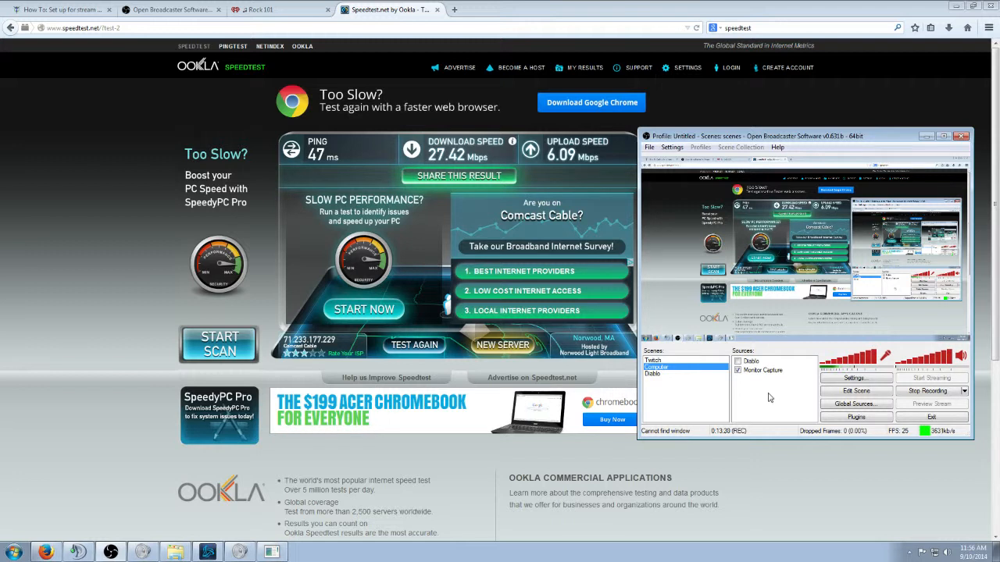
{"action": "left_click", "coordinate": [744, 361]}
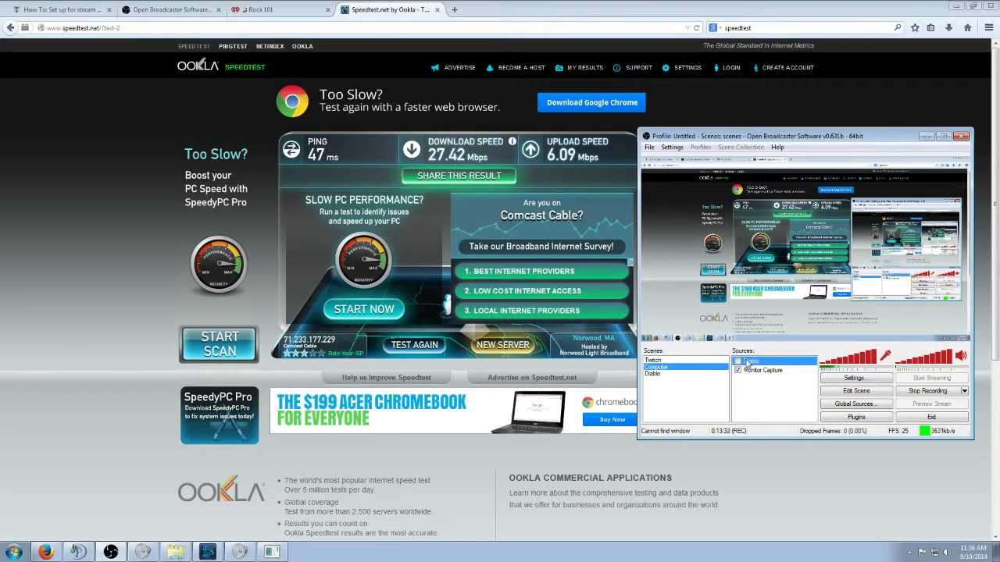
Set the video frame rate to 25 FPS in the settings and apply the change.
{"action": "left_click", "coordinate": [853, 379]}
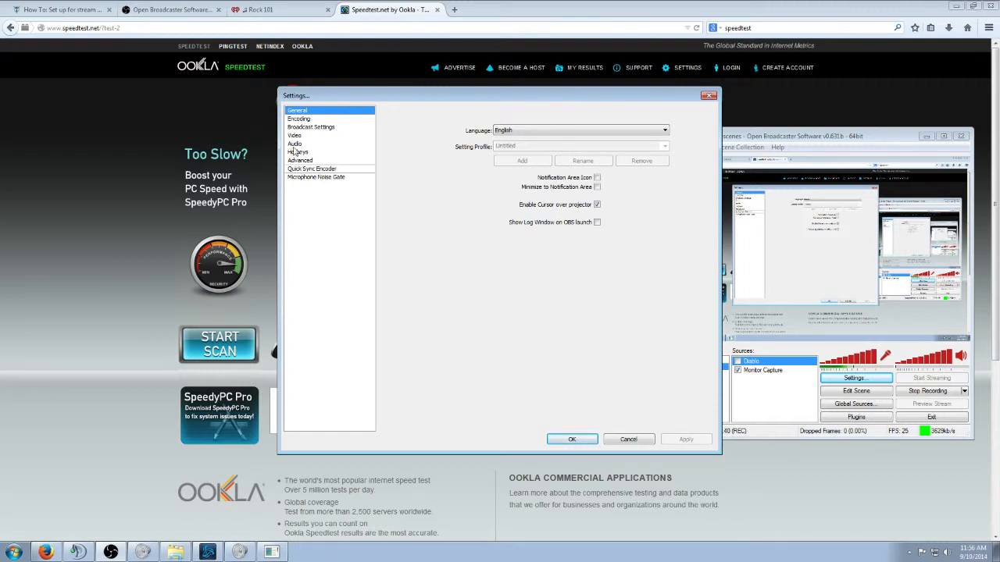
{"action": "left_click", "coordinate": [297, 119]}
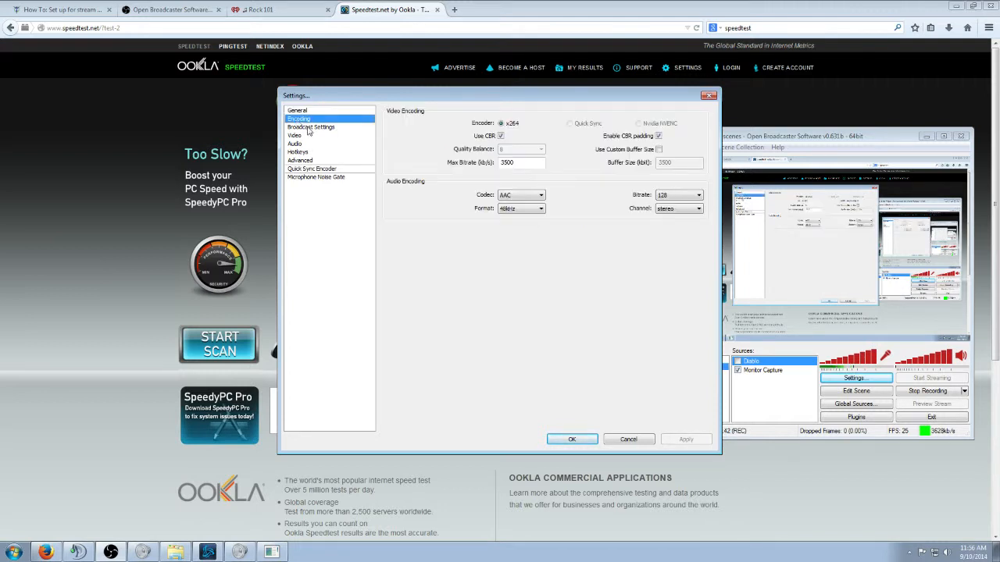
{"action": "left_click", "coordinate": [310, 129]}
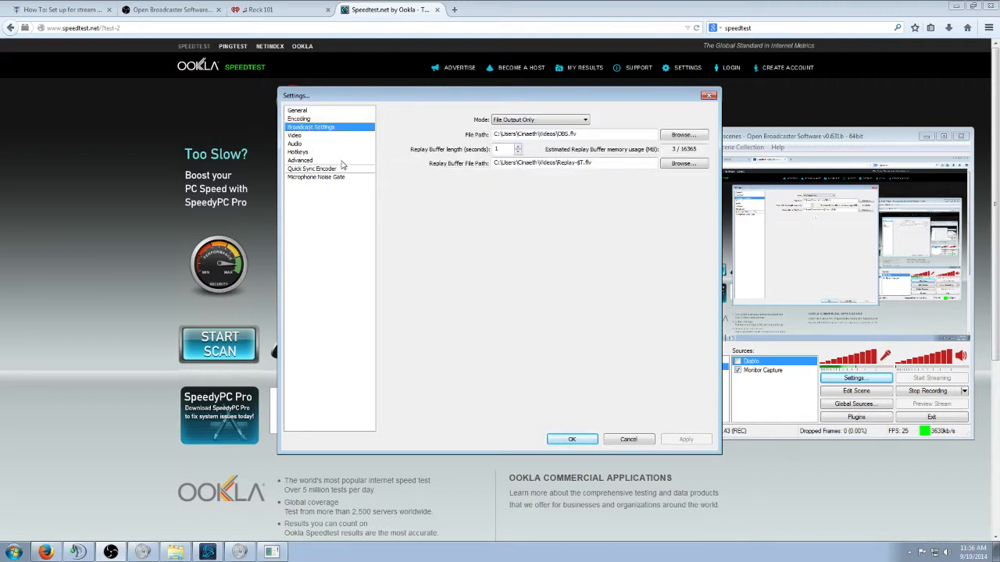
{"action": "left_click", "coordinate": [304, 138]}
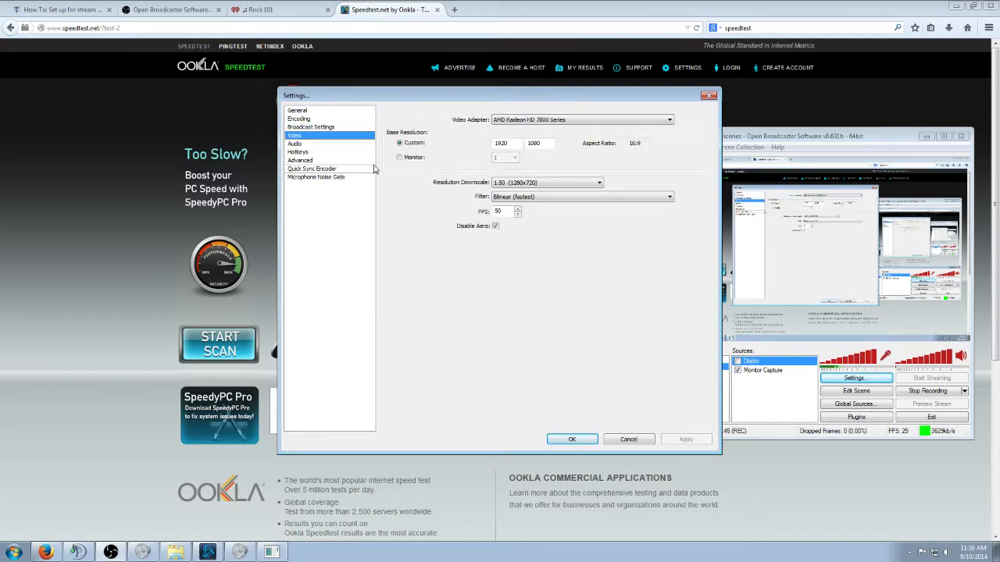
{"action": "double_click", "coordinate": [499, 211]}
{"action": "type", "text": "25"}
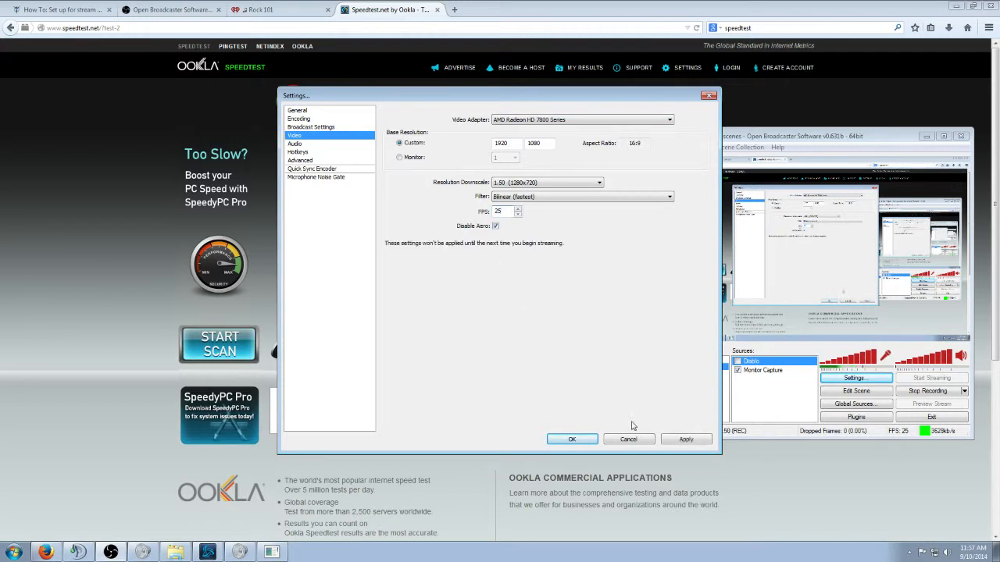
{"action": "left_click", "coordinate": [692, 440]}
{"action": "left_click", "coordinate": [589, 441]}
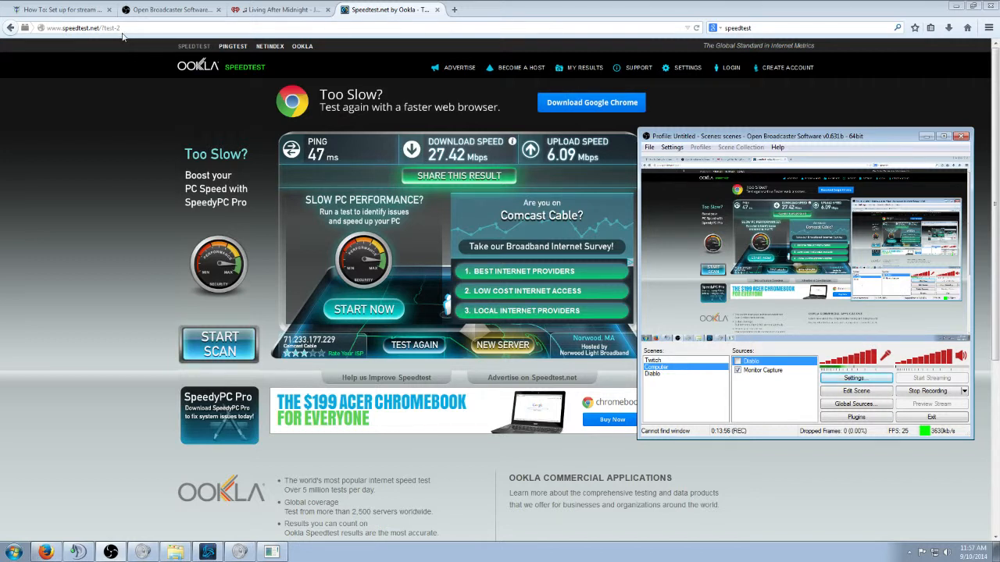
Return to the OBS Stream Settings Estimator in Firefox and highlight the Game Advice recommendations.
{"action": "left_click", "coordinate": [160, 10]}
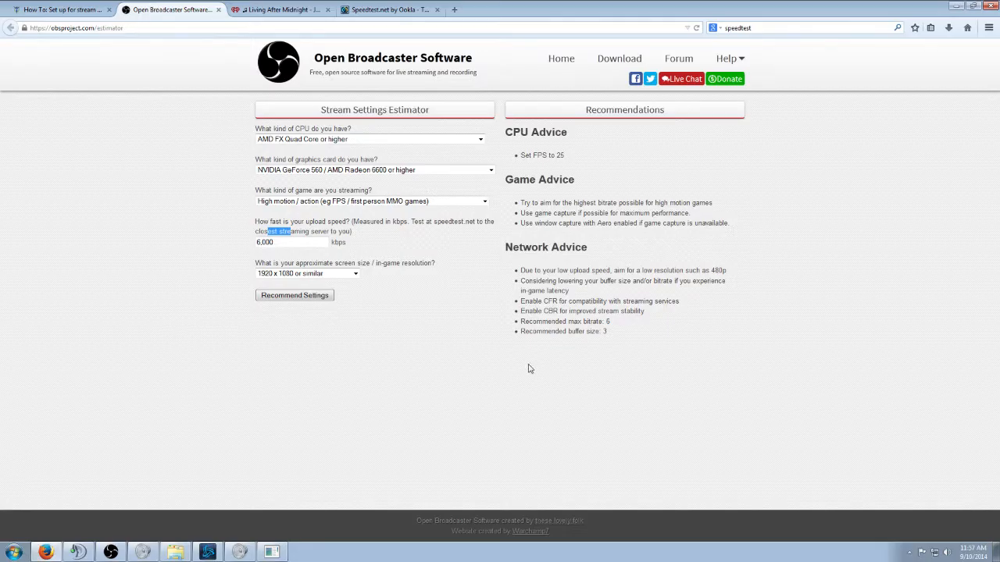
{"action": "left_click", "coordinate": [303, 244]}
{"action": "left_click_drag", "start_coordinate": [551, 158], "coordinate": [580, 159]}
{"action": "left_click_drag", "start_coordinate": [549, 203], "coordinate": [624, 224]}
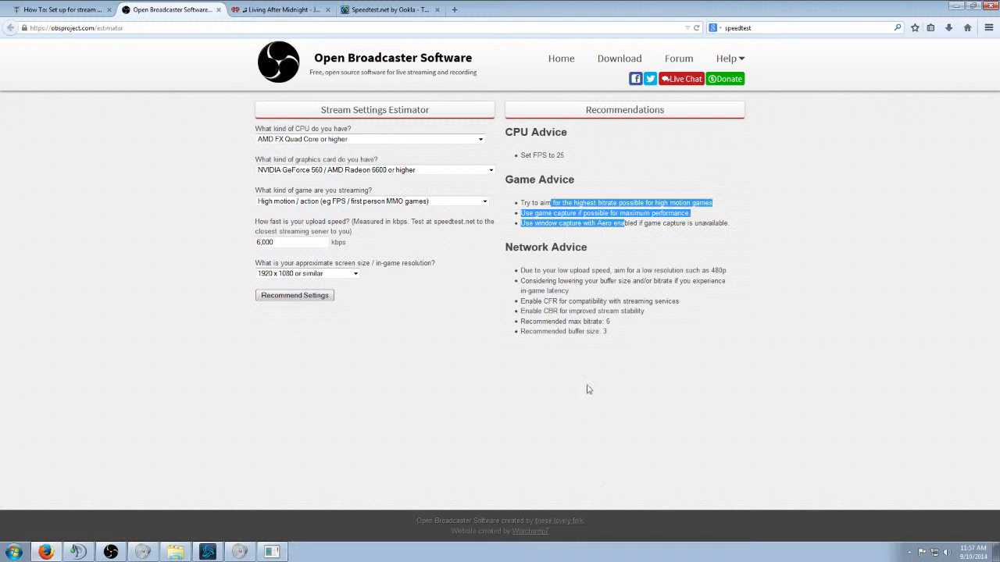
Switch to Open Broadcaster Software, review its settings pages from Encoding through Advanced, and close the settings without changes.
{"action": "left_click", "coordinate": [110, 552]}
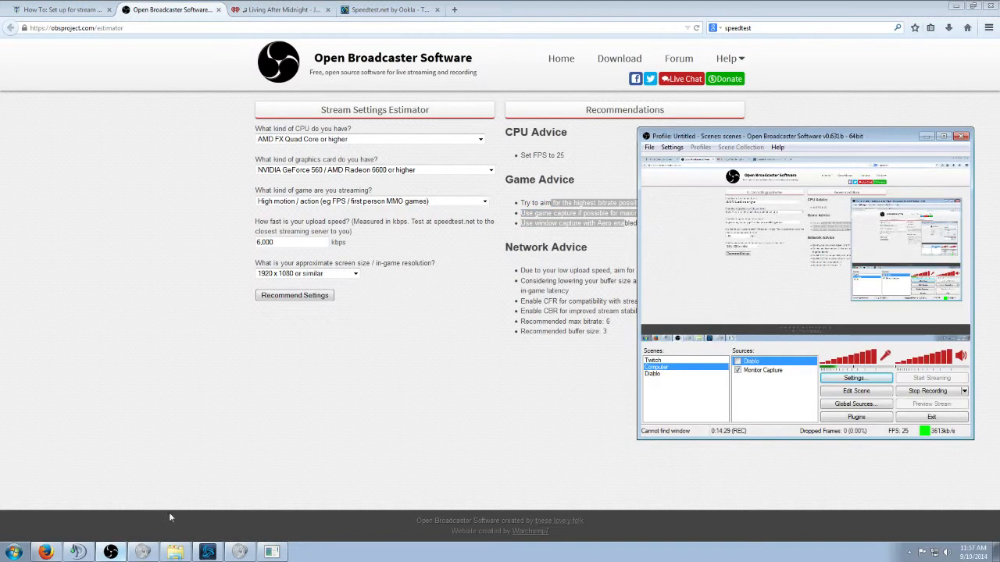
{"action": "left_click", "coordinate": [842, 379]}
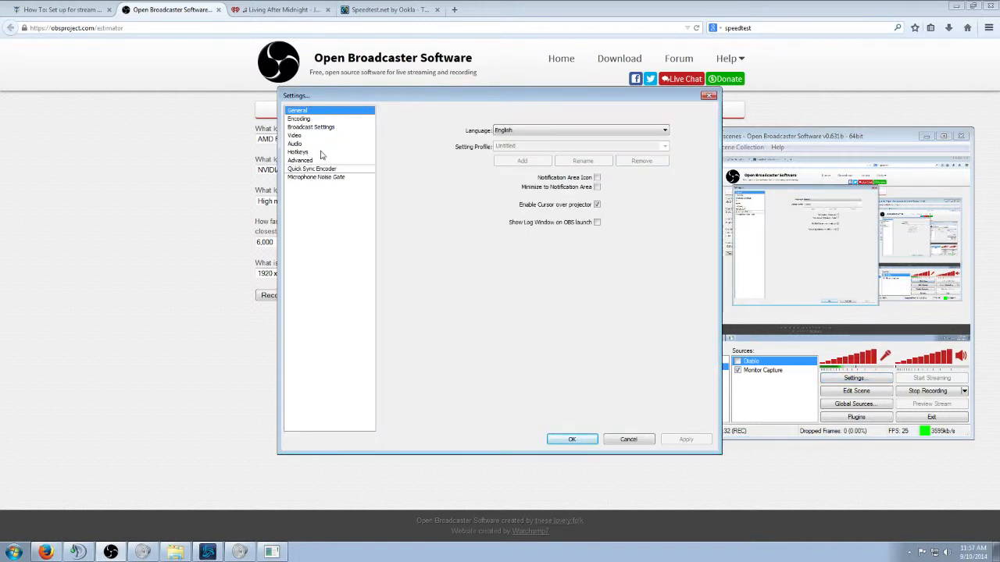
{"action": "left_click", "coordinate": [311, 119]}
{"action": "left_click", "coordinate": [313, 128]}
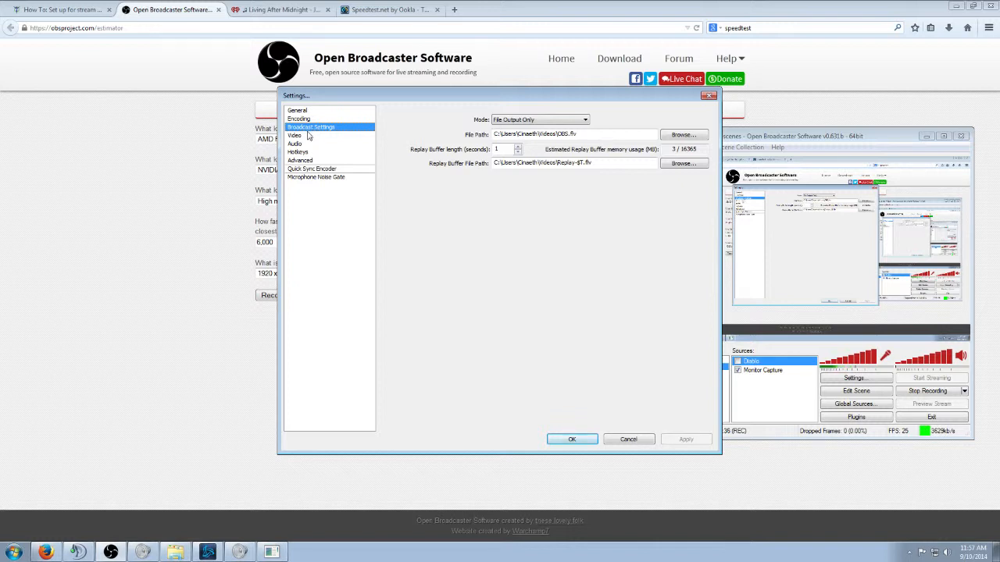
{"action": "left_click", "coordinate": [307, 135]}
{"action": "left_click", "coordinate": [297, 145]}
{"action": "left_click", "coordinate": [298, 152]}
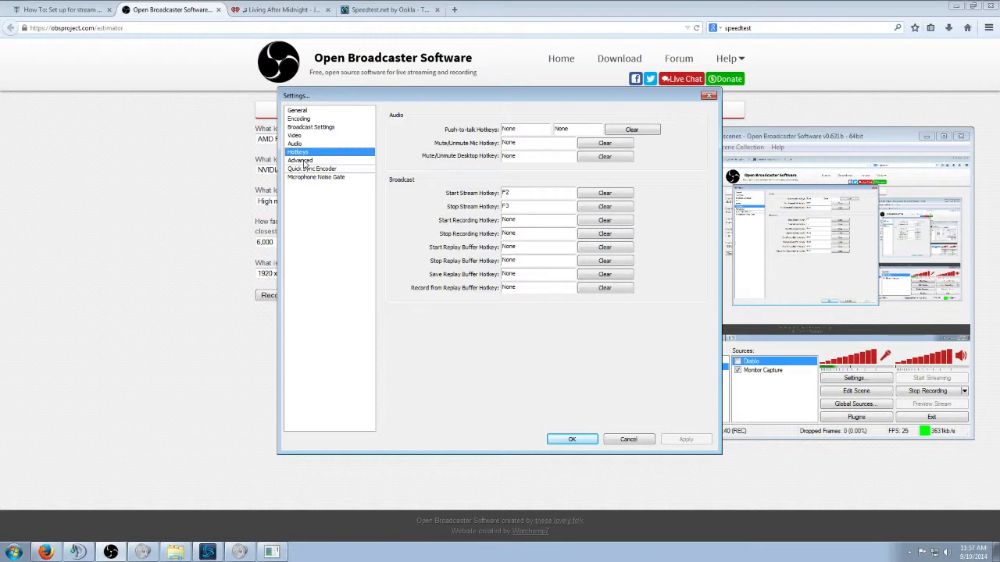
{"action": "left_click", "coordinate": [305, 161]}
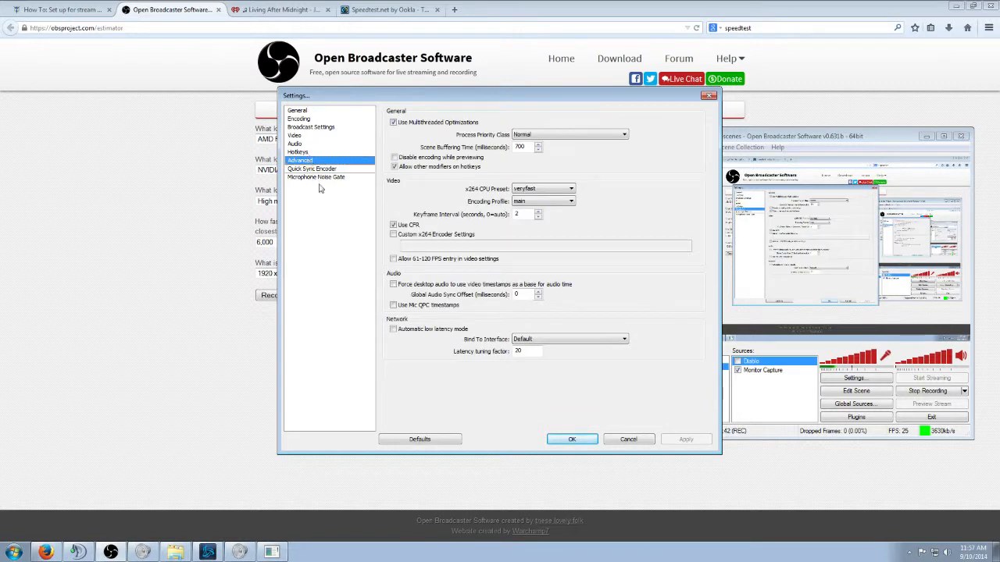
{"action": "left_click", "coordinate": [572, 440]}
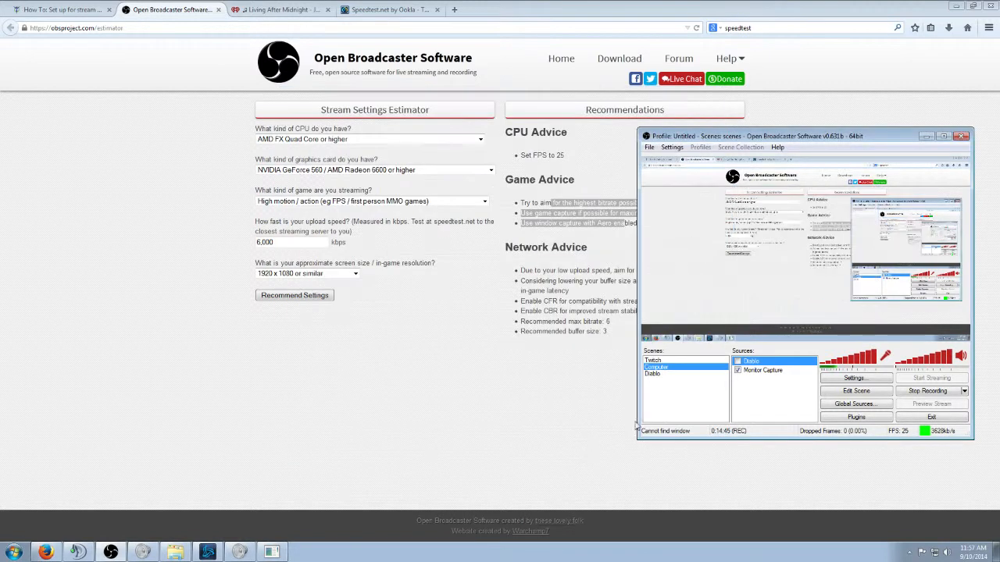
Make the Diablo source visible in the Computer scene.
{"action": "left_click", "coordinate": [738, 363]}
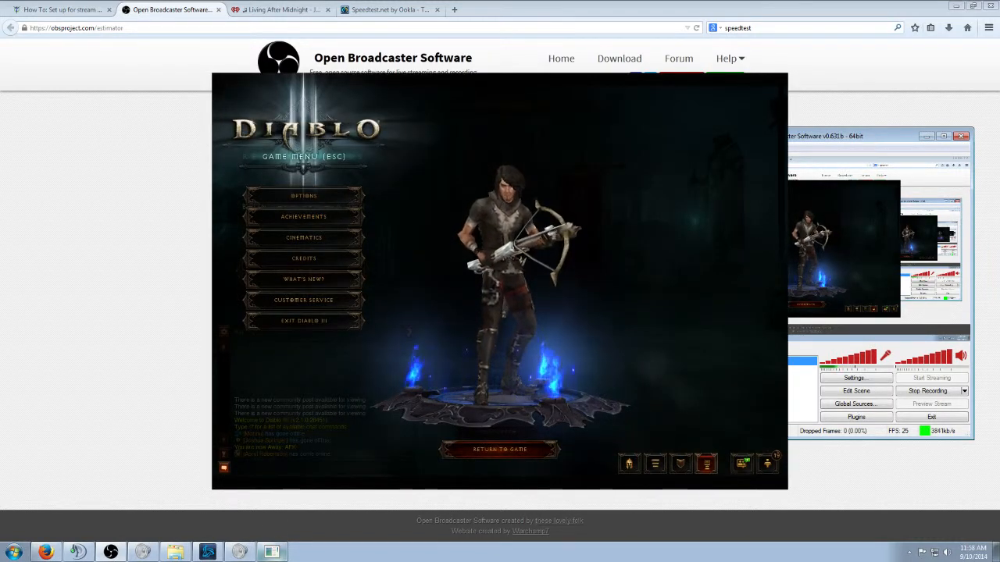
Bring up the Diablo III game window and hide the Diablo source in the Computer scene.
{"action": "left_click", "coordinate": [272, 552]}
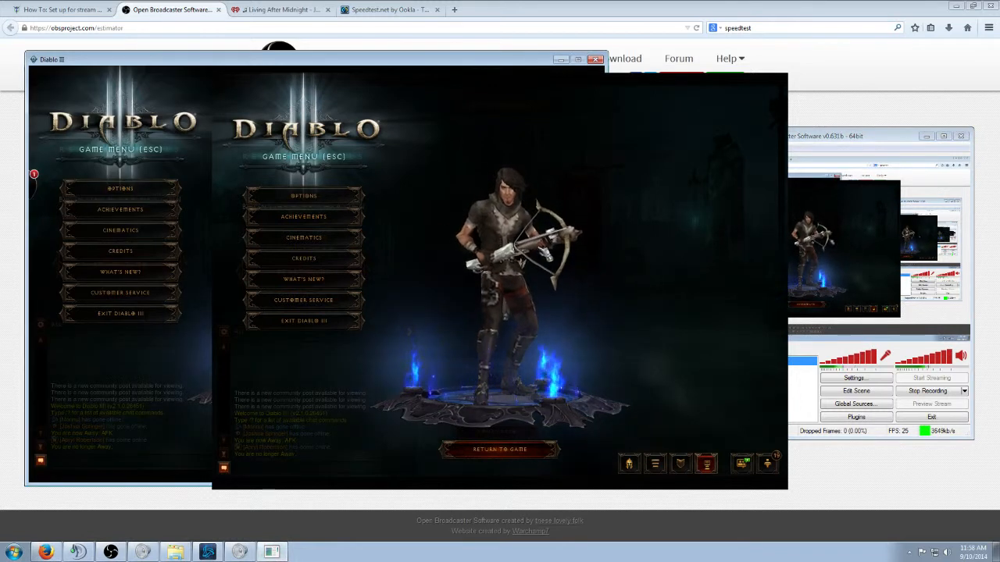
{"action": "mouse_move", "coordinate": [51, 206]}
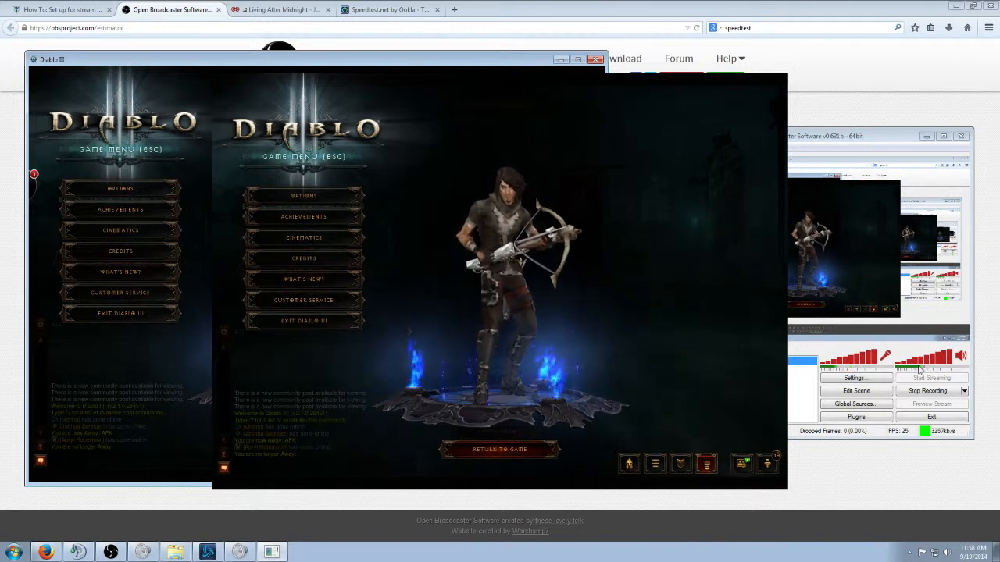
{"action": "left_click", "coordinate": [738, 362]}
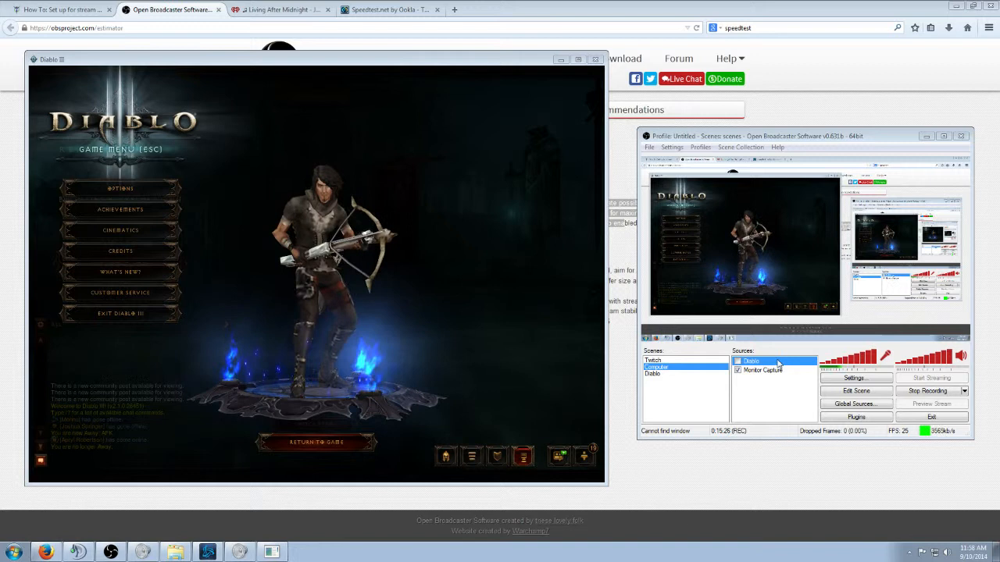
Preview the Computer scene with Diablo shown and Monitor Capture hidden, and restore the scene to Monitor Capture only.
{"action": "left_click", "coordinate": [737, 362]}
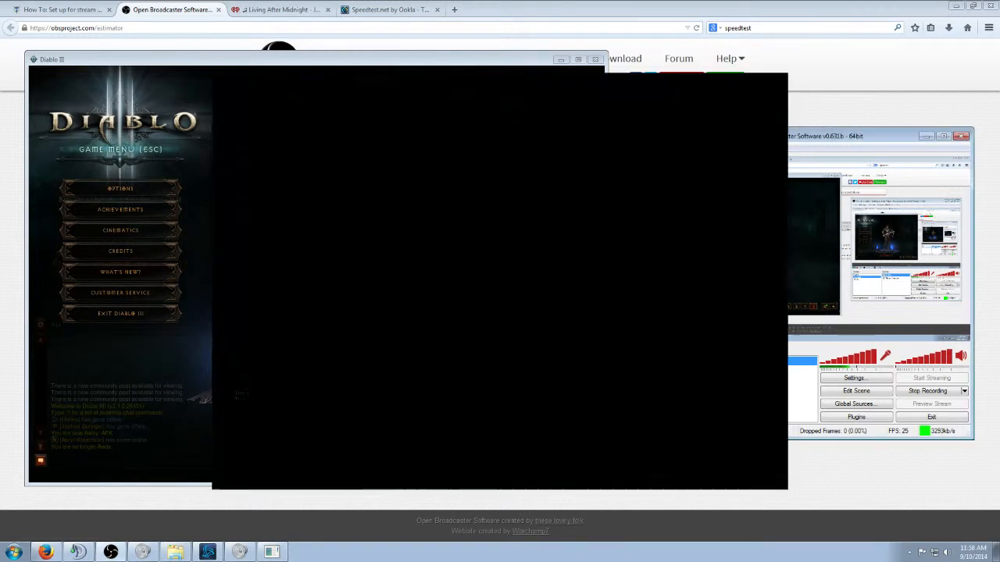
{"action": "left_click", "coordinate": [737, 371]}
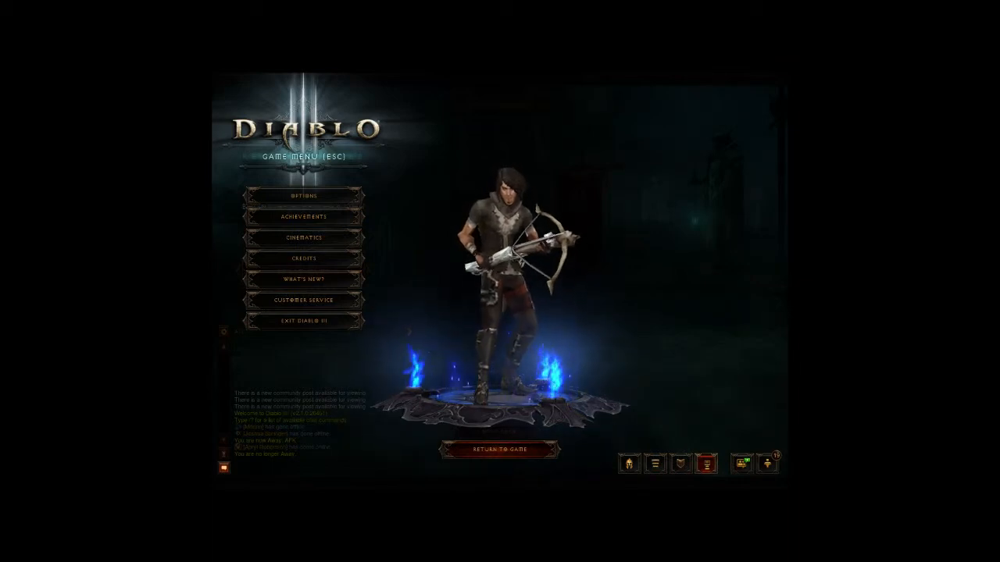
{"action": "left_click", "coordinate": [737, 371]}
{"action": "left_click", "coordinate": [737, 361]}
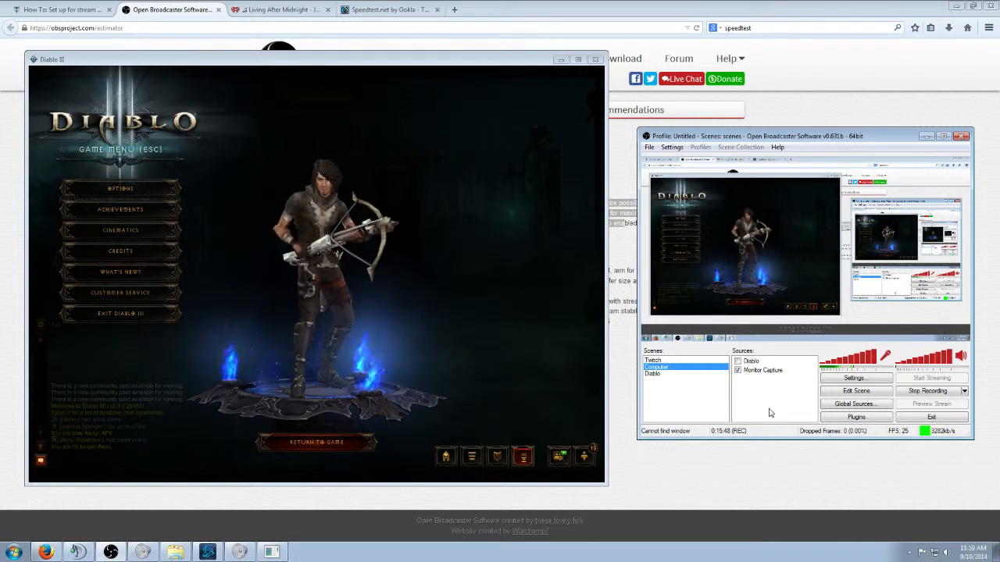
Examine the Twitch streaming options of the Live Stream mode in the Broadcast Settings, and close the settings without saving.
{"action": "left_click", "coordinate": [755, 362]}
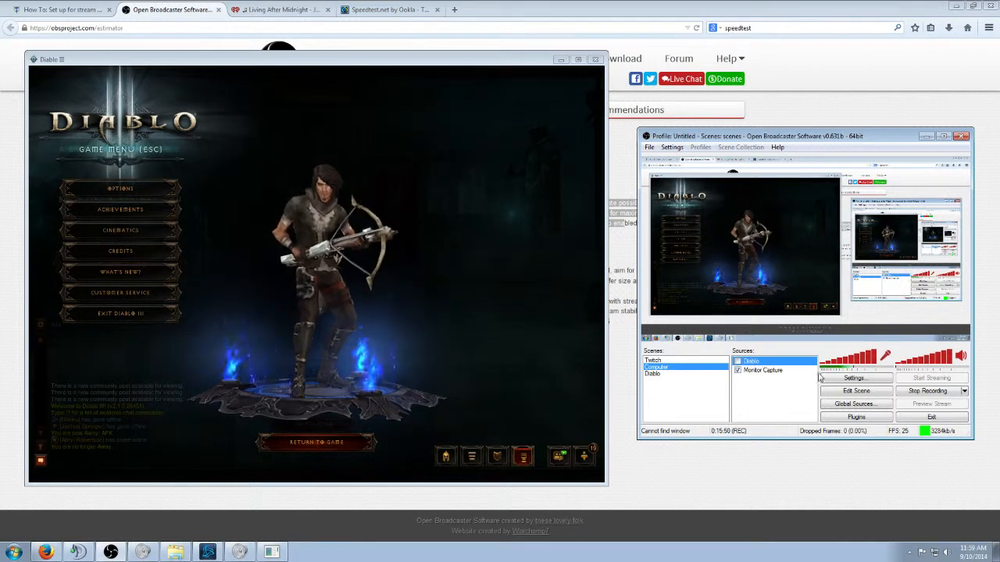
{"action": "left_click", "coordinate": [853, 378]}
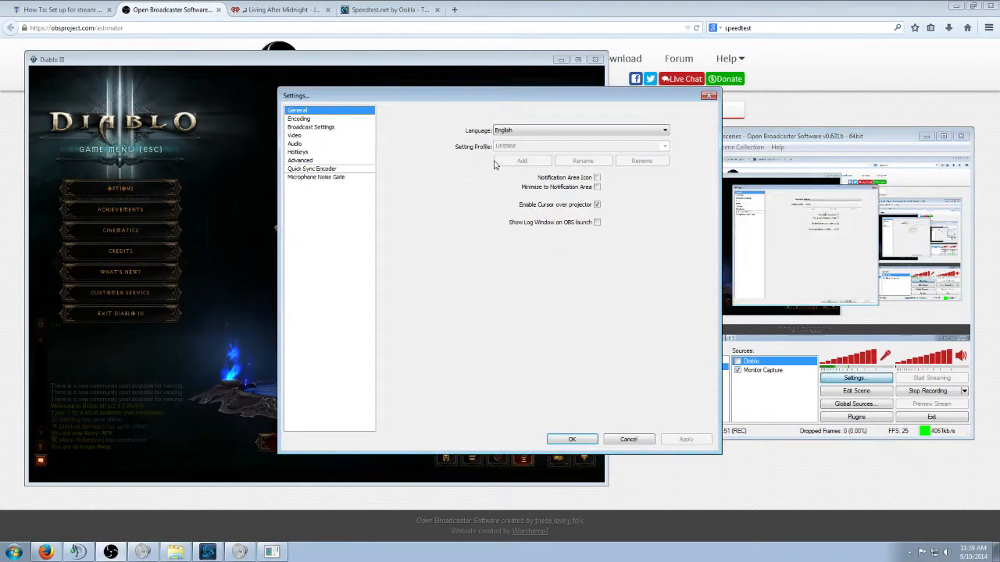
{"action": "left_click", "coordinate": [300, 118]}
{"action": "left_click", "coordinate": [306, 127]}
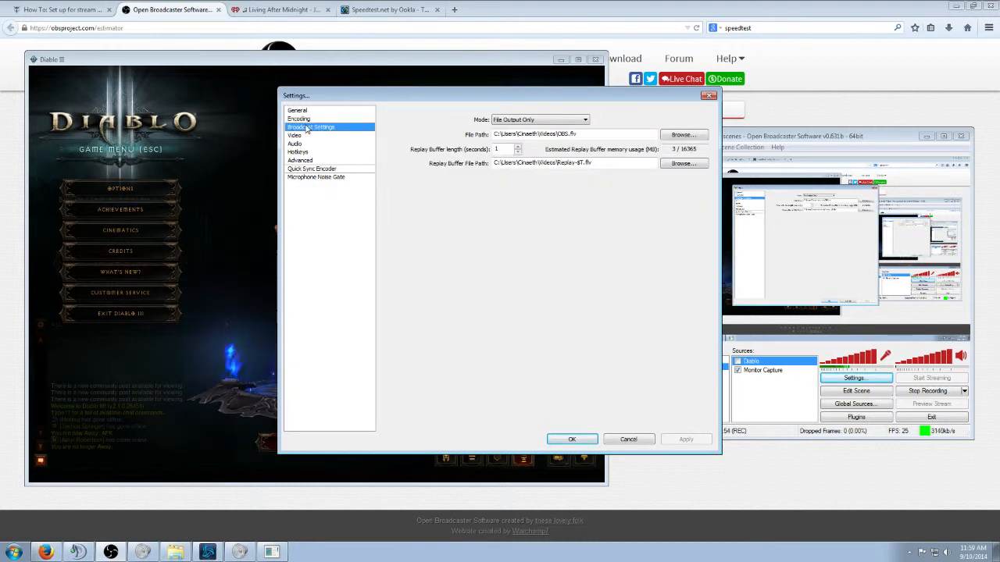
{"action": "left_click", "coordinate": [536, 120]}
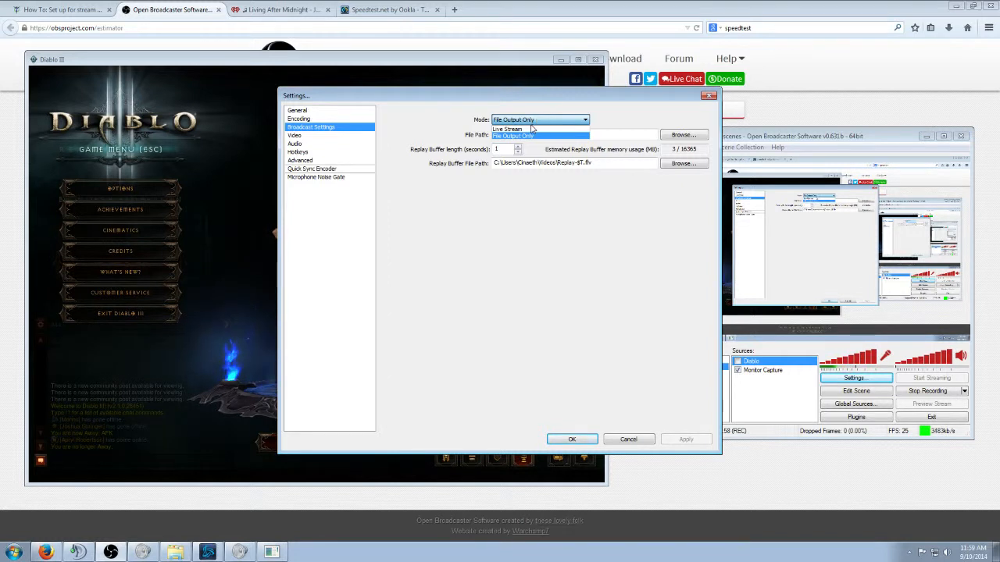
{"action": "left_click", "coordinate": [525, 129]}
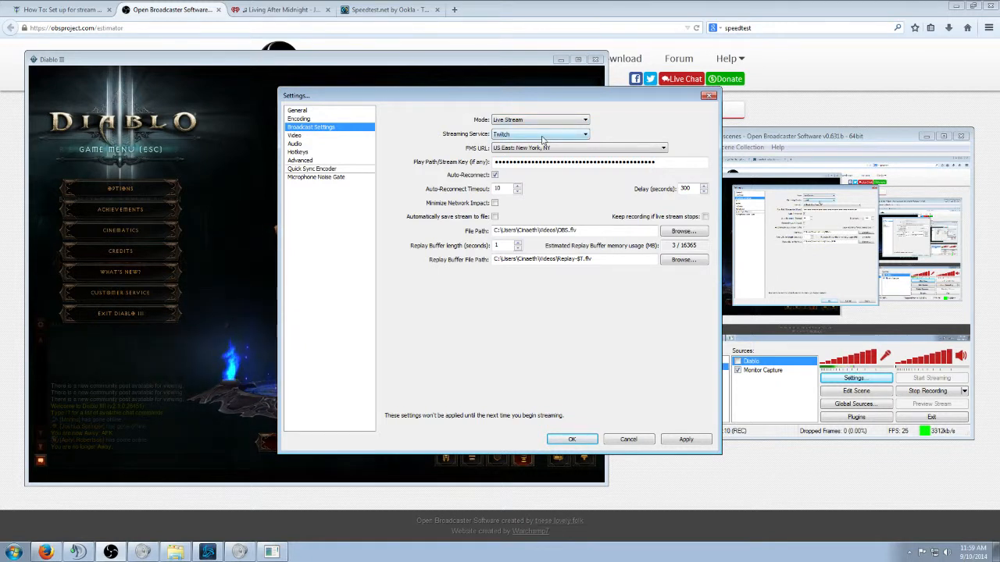
{"action": "left_click", "coordinate": [495, 217]}
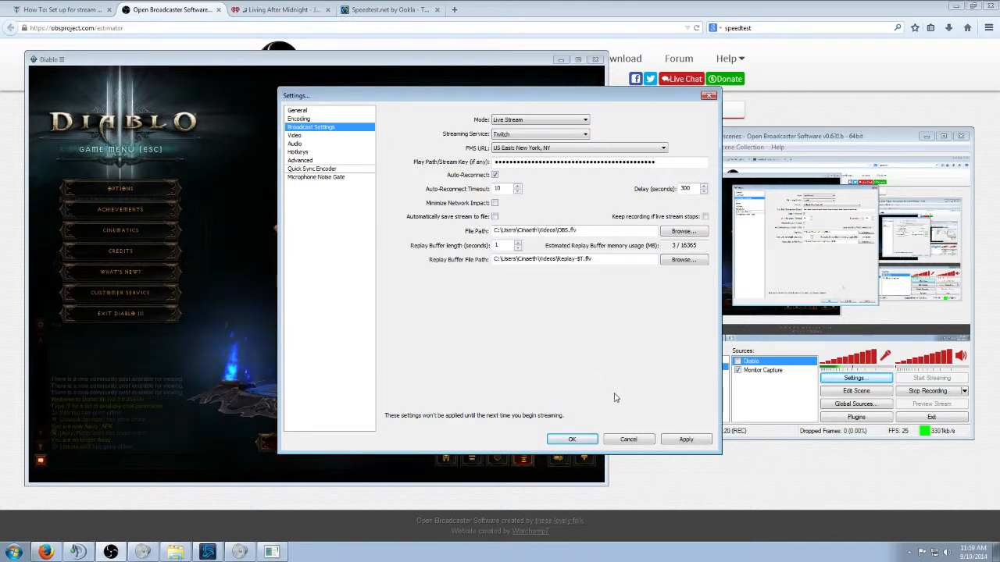
{"action": "left_click", "coordinate": [628, 440]}
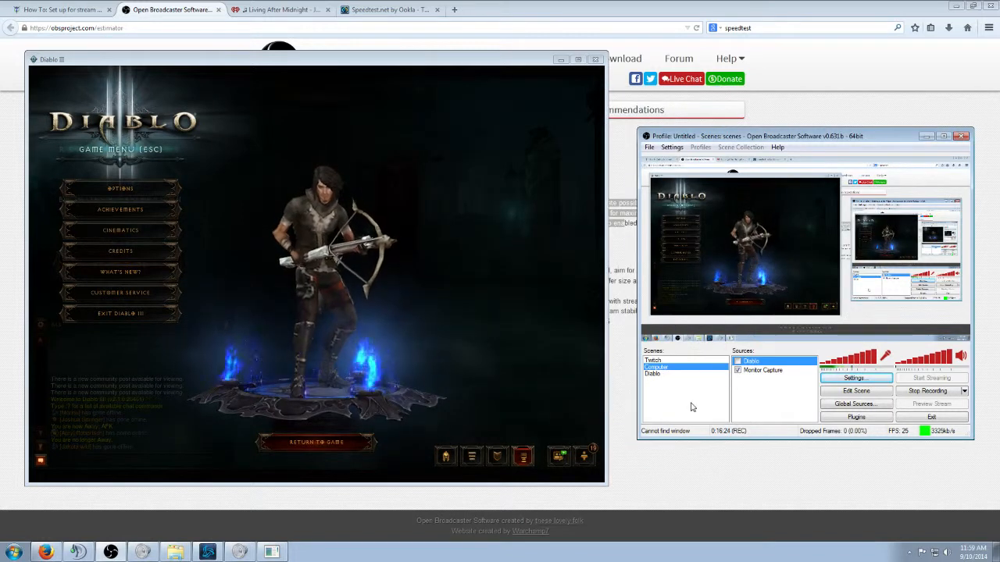